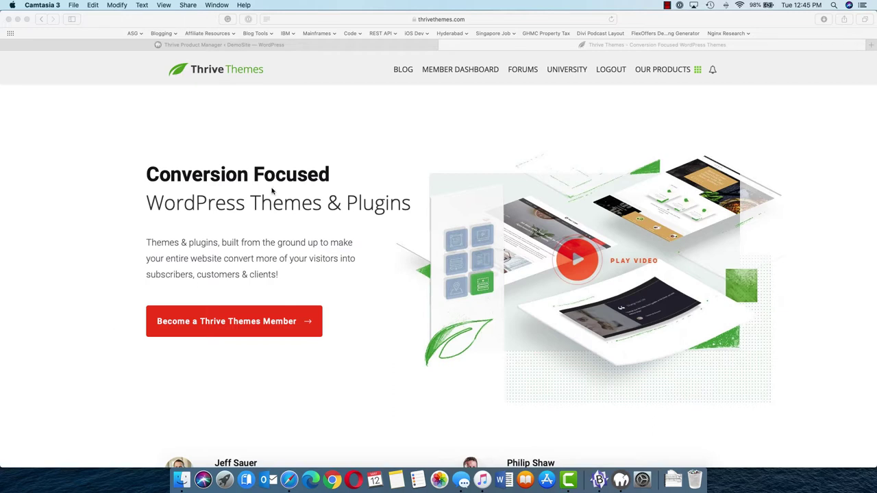
Visit the DemoSite front end and look through the homepage posts in its current theme
click(301, 45)
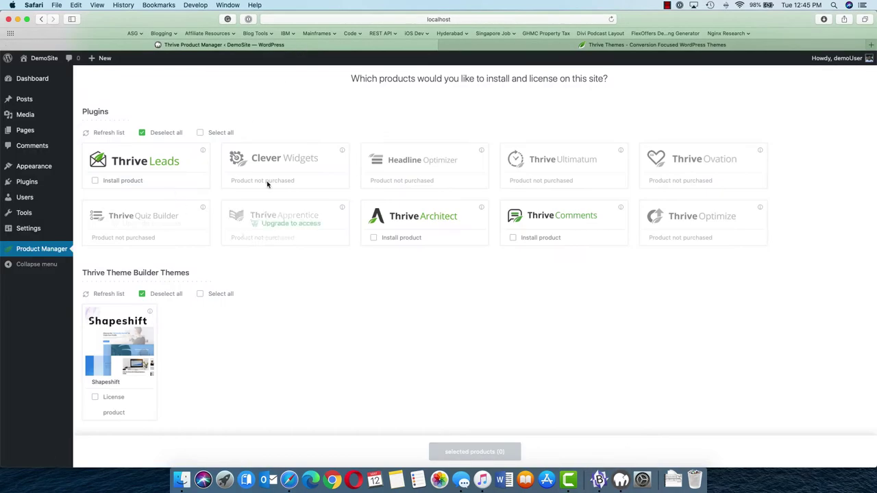
mouse_move(40, 58)
click(37, 76)
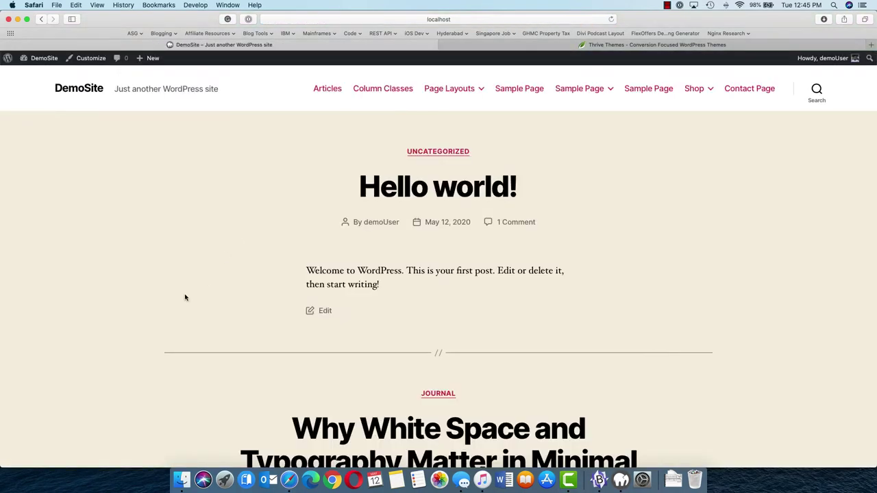
scroll(162, 314, down, 10)
scroll(162, 315, down, 8)
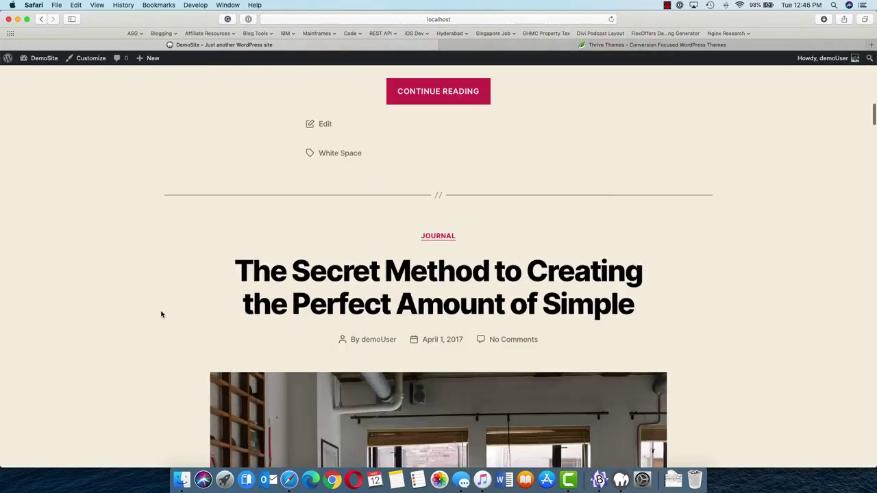
scroll(162, 315, up, 15)
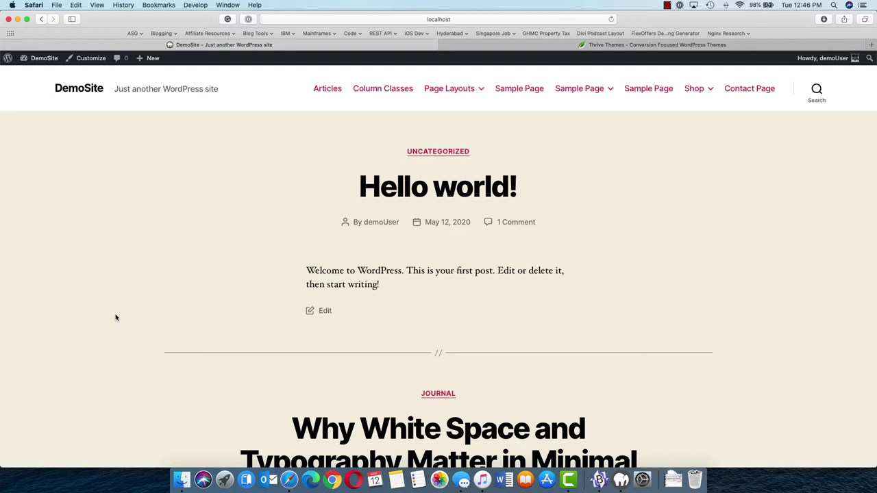
License and install the Shapeshift theme on DemoSite through the Thrive Product Manager
click(39, 74)
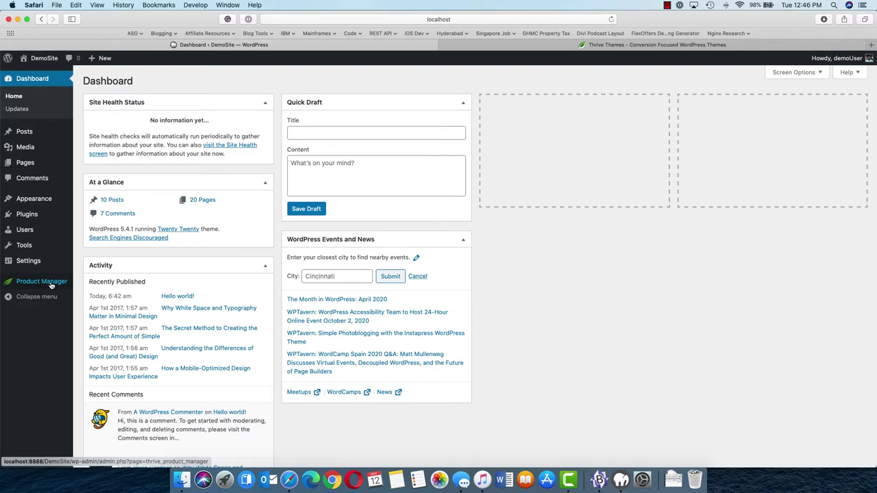
click(48, 283)
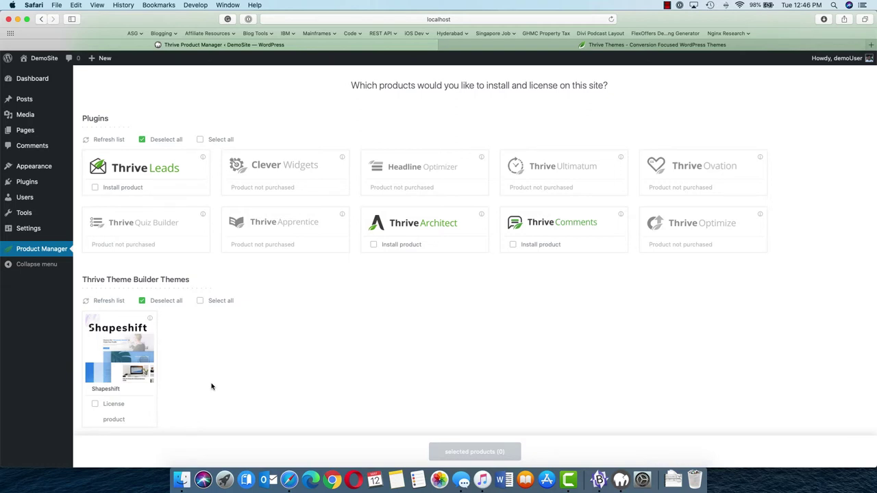
click(96, 404)
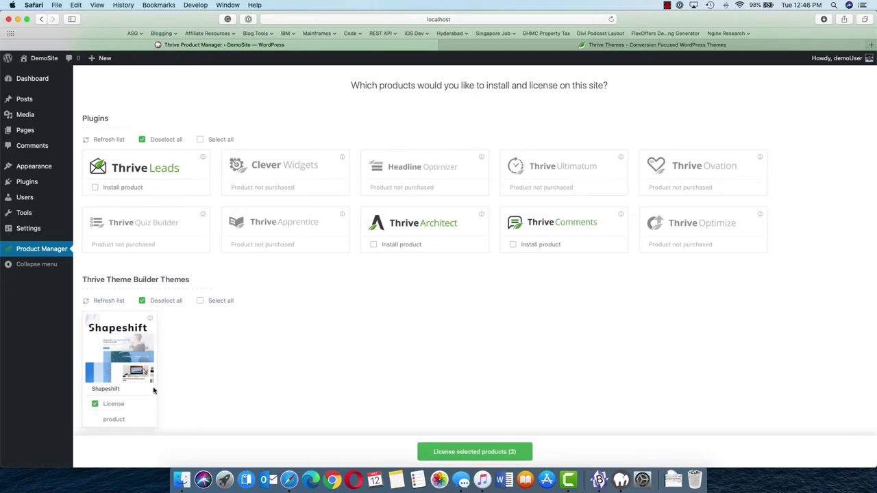
click(498, 453)
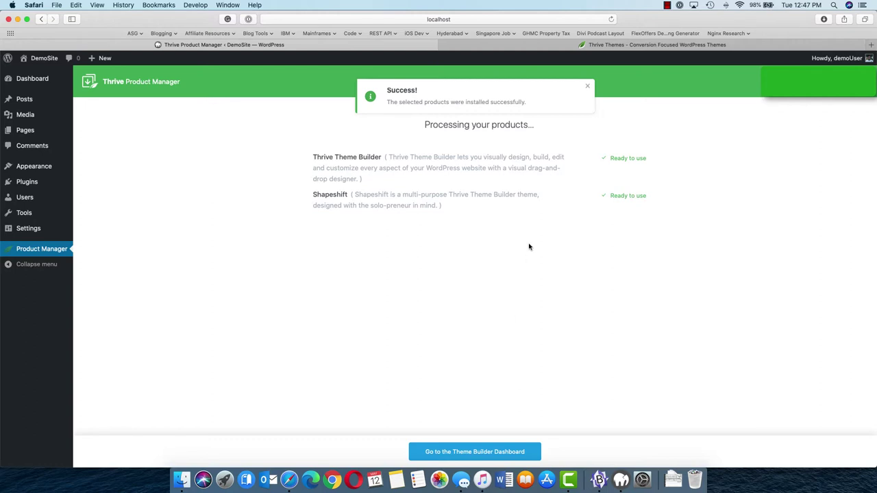
click(588, 87)
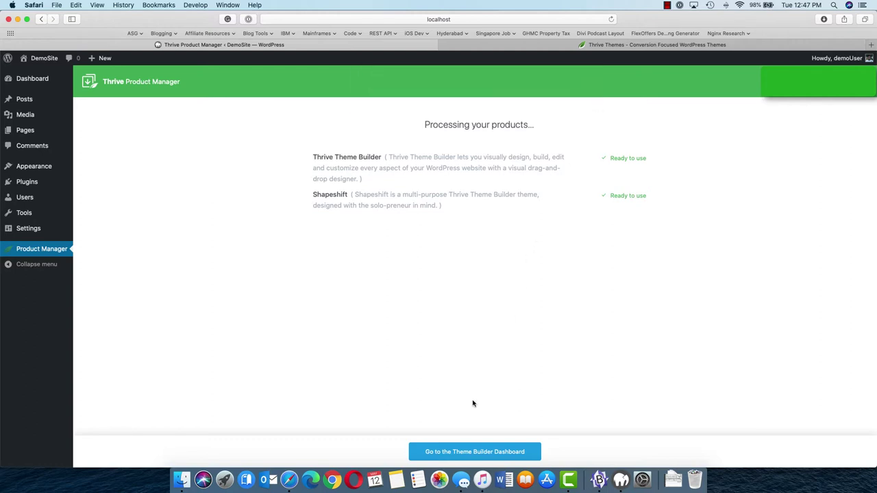
Start the Theme Builder site wizard and complete its Logo stage with the placeholder logo after viewing the media library
click(490, 452)
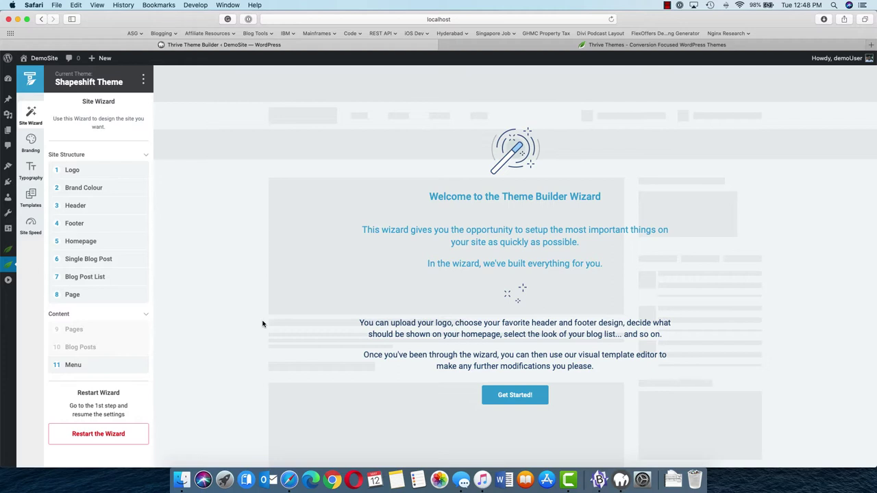
click(522, 401)
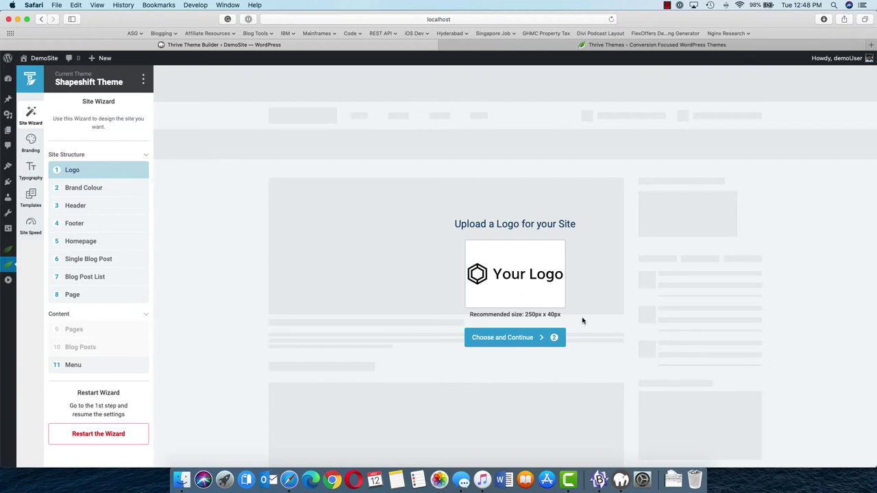
click(524, 279)
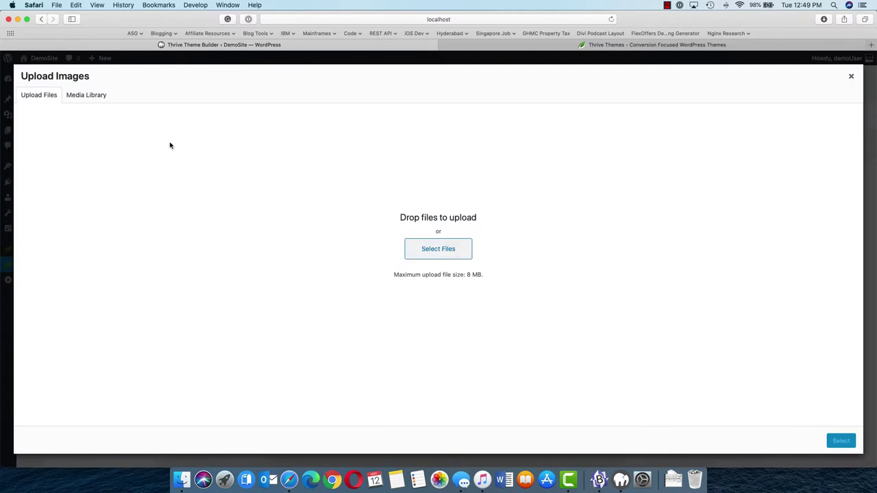
click(90, 93)
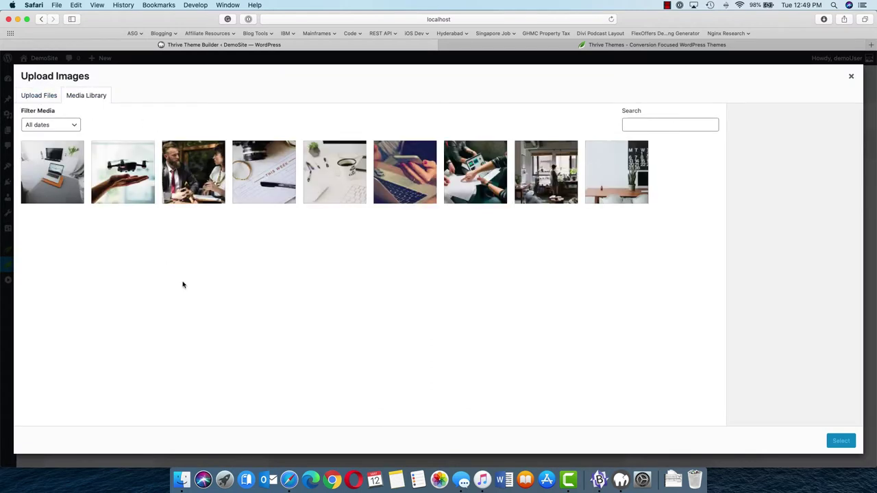
click(851, 77)
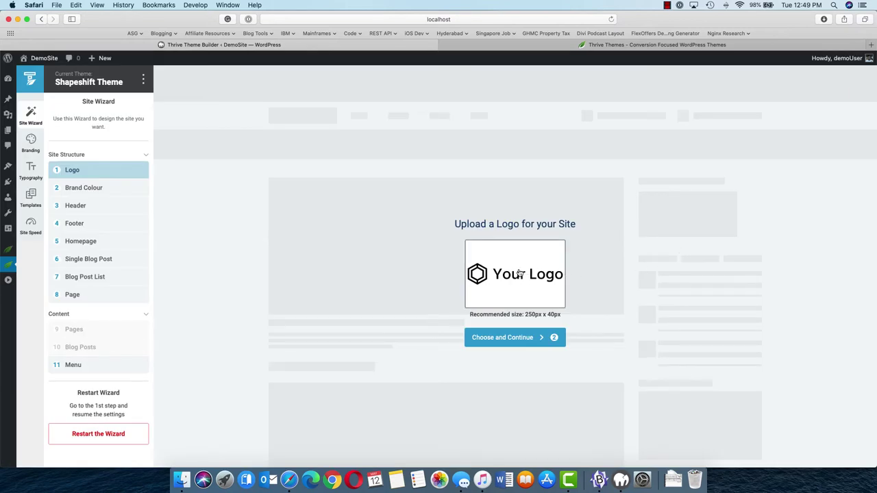
click(525, 338)
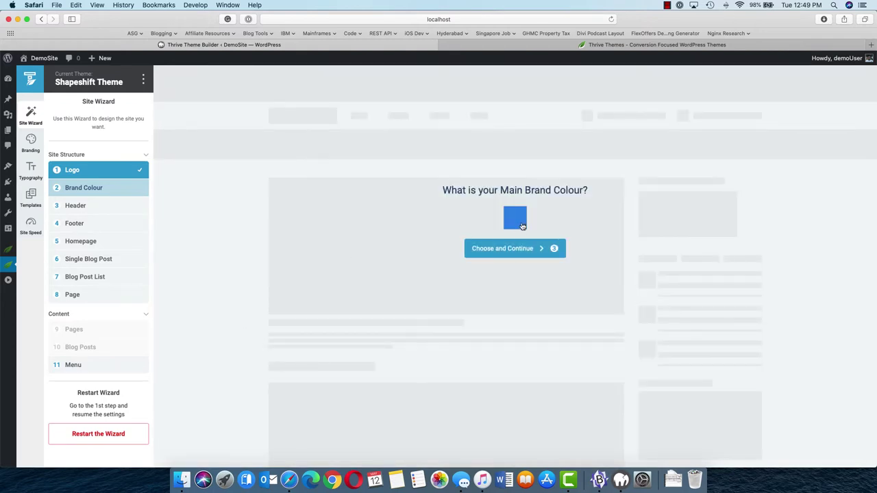
Set the main brand colour to a burnt orange, about #d26c28, and continue to the Header stage
click(520, 222)
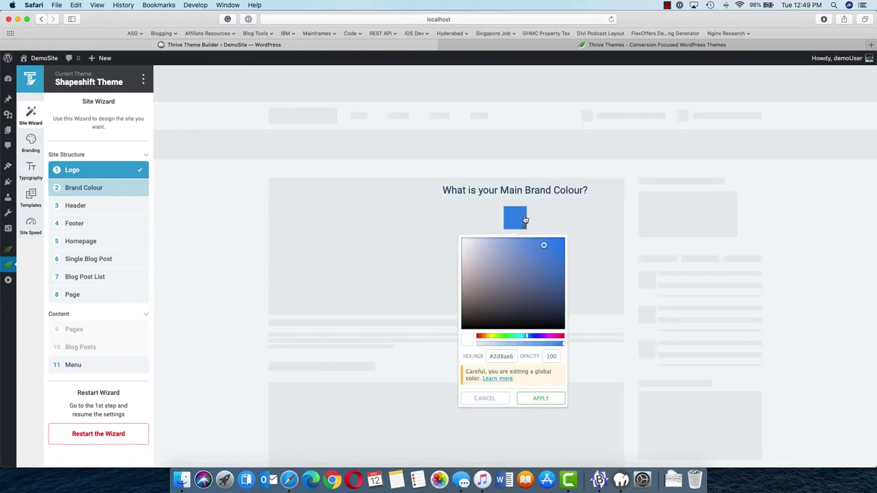
drag(528, 338, 486, 336)
click(554, 262)
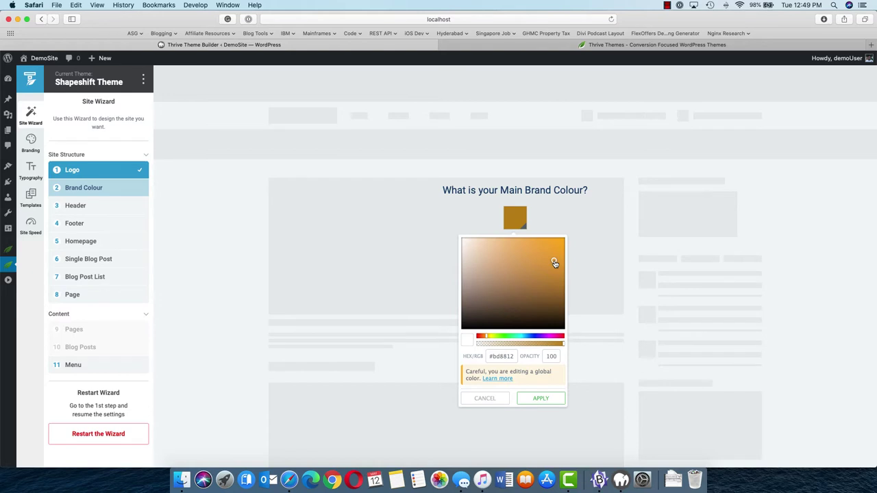
drag(554, 263, 560, 264)
drag(486, 339, 481, 337)
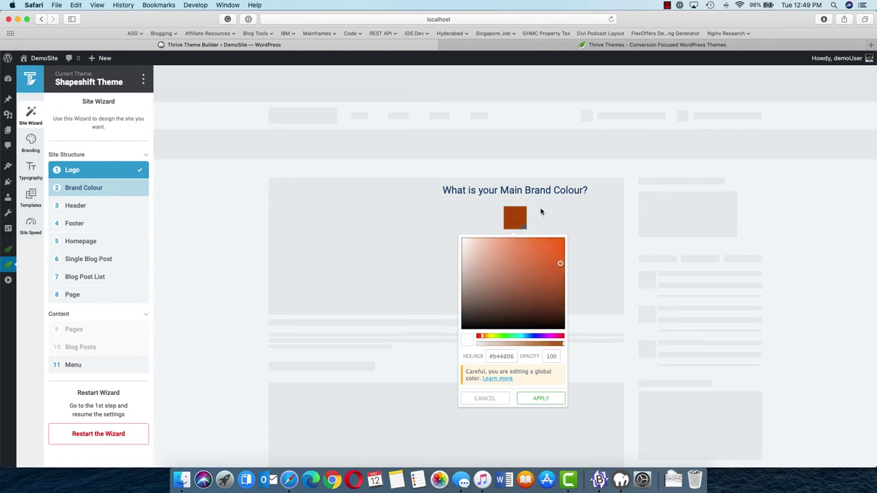
drag(560, 263, 544, 253)
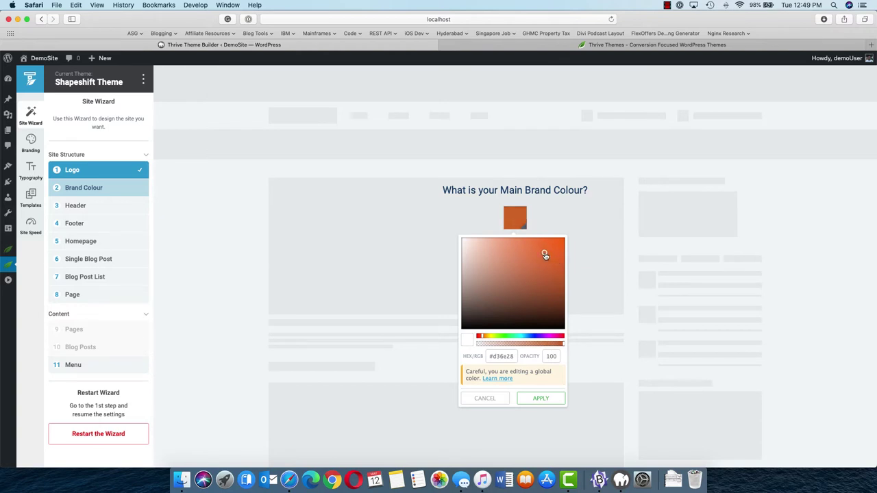
click(551, 399)
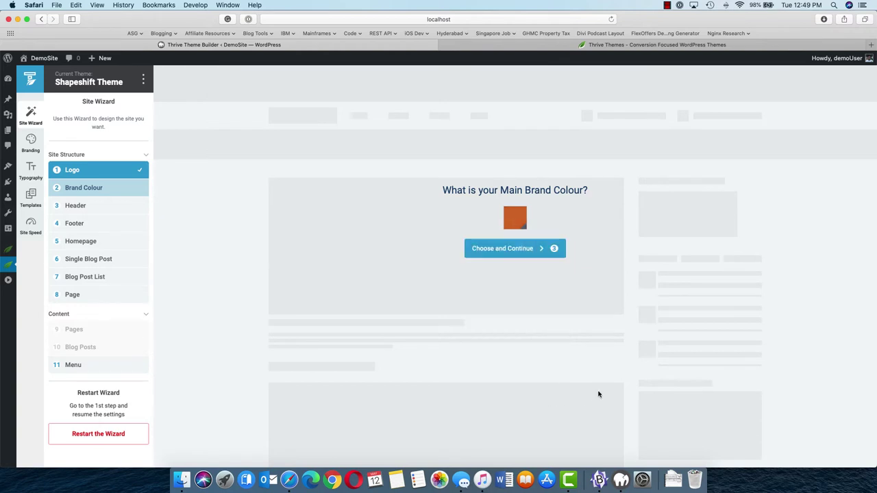
click(517, 217)
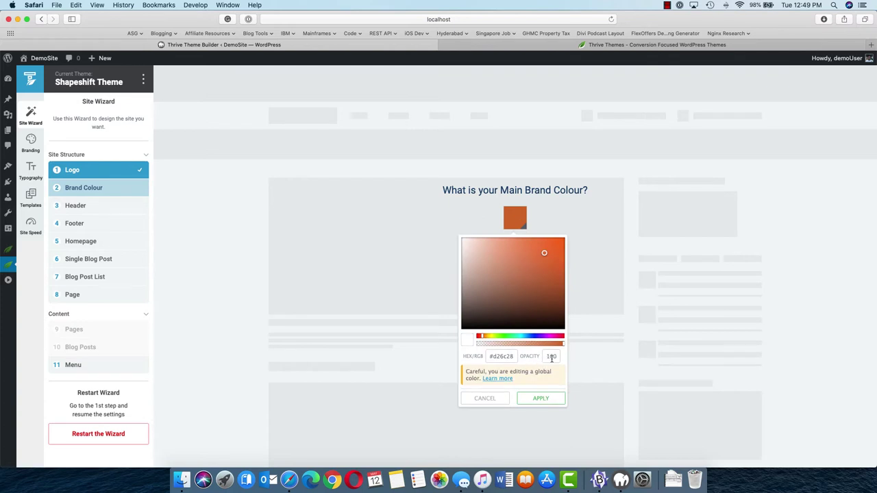
click(540, 400)
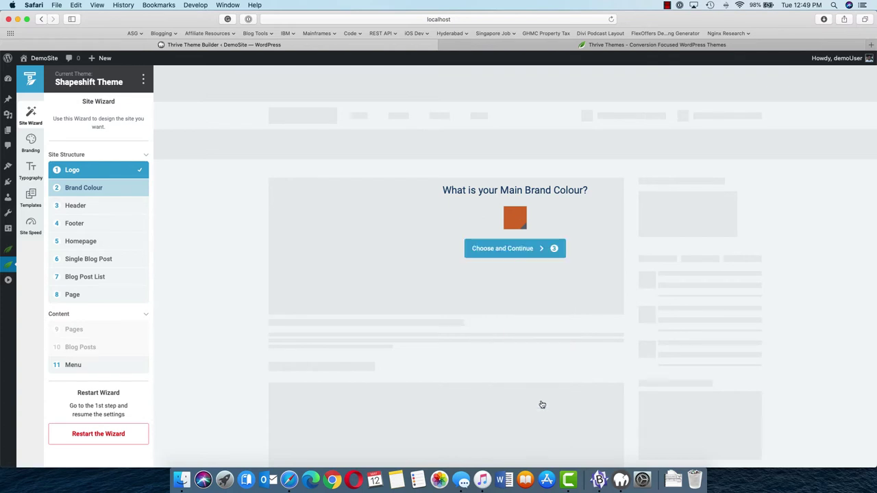
click(525, 251)
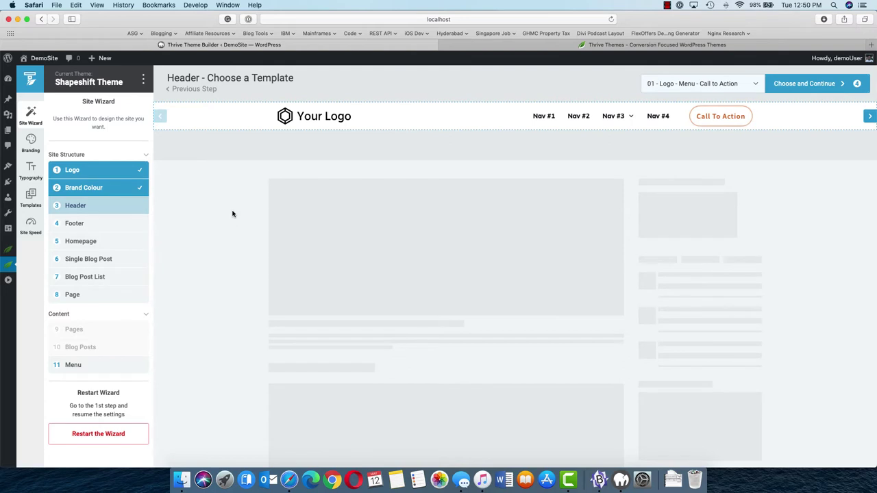
Browse the header templates, choose Double 02 as the site header and continue to the Footer stage
click(757, 85)
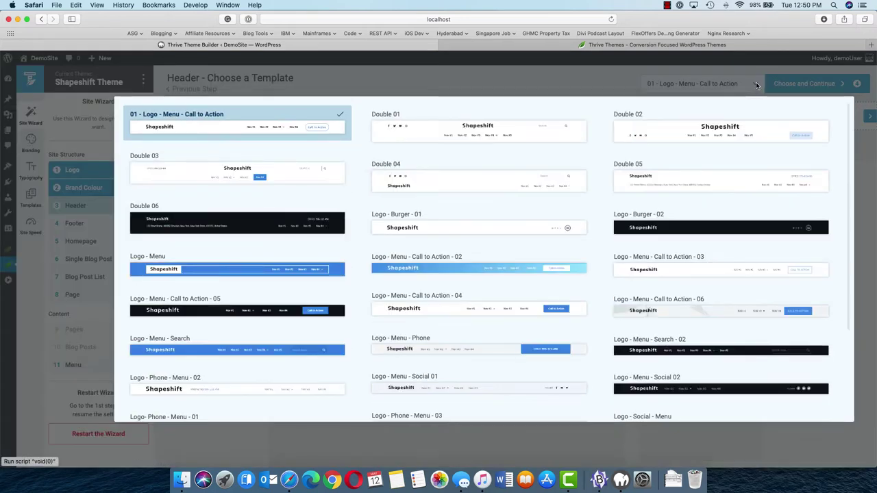
scroll(578, 261, down, 3)
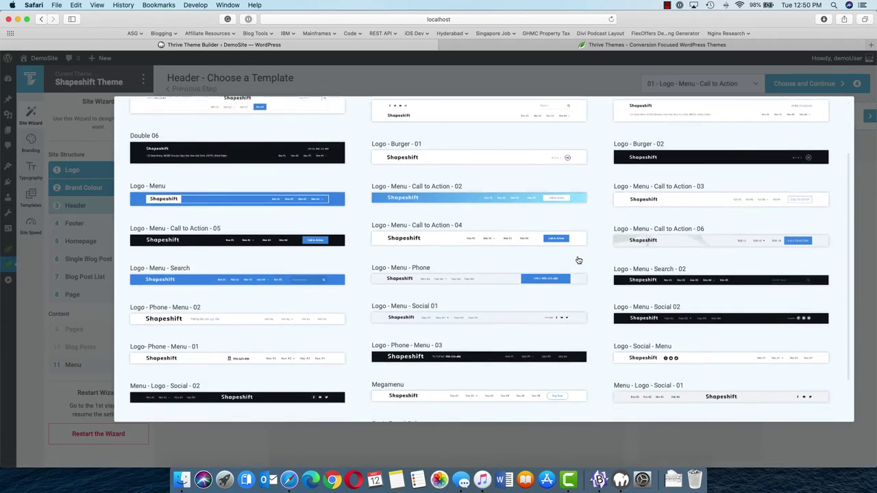
scroll(578, 260, up, 5)
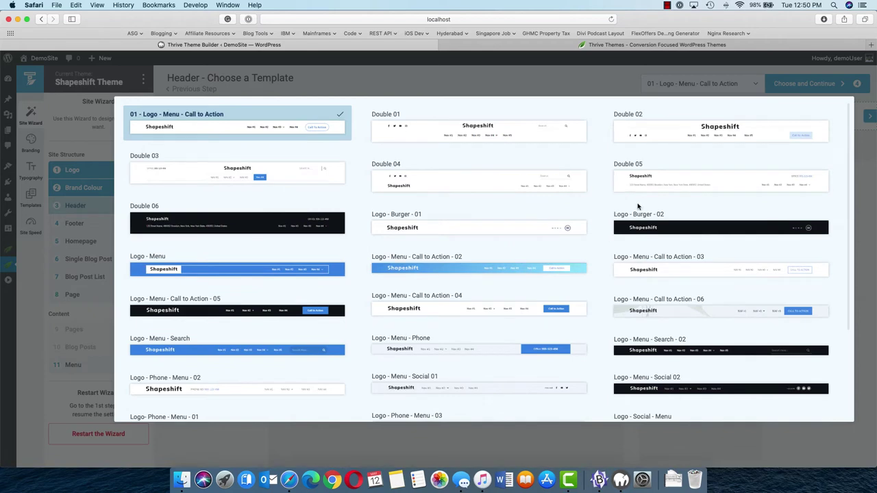
click(757, 83)
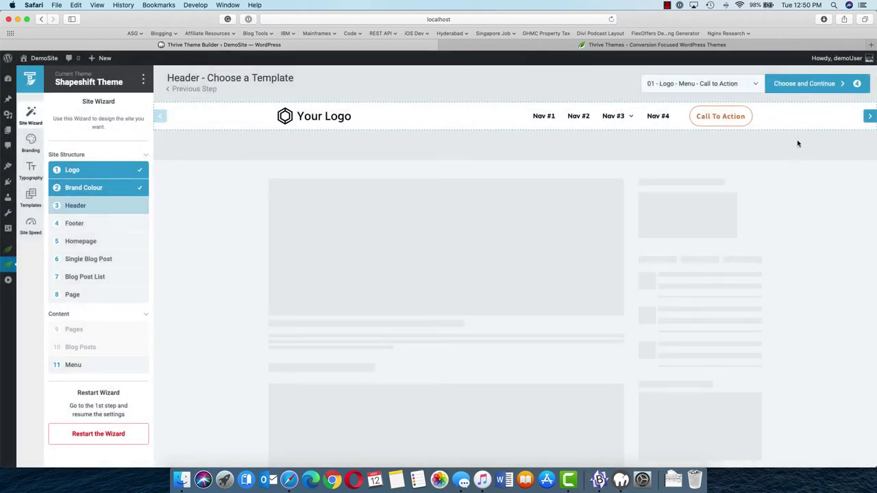
click(870, 117)
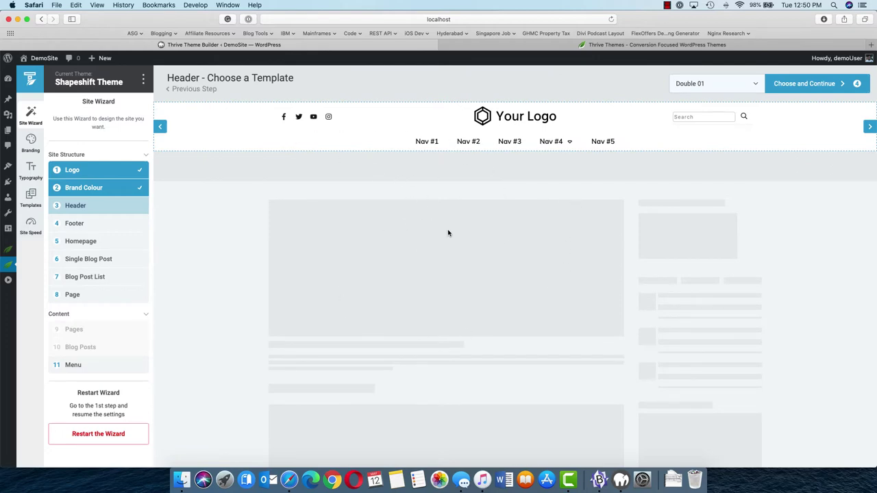
click(754, 86)
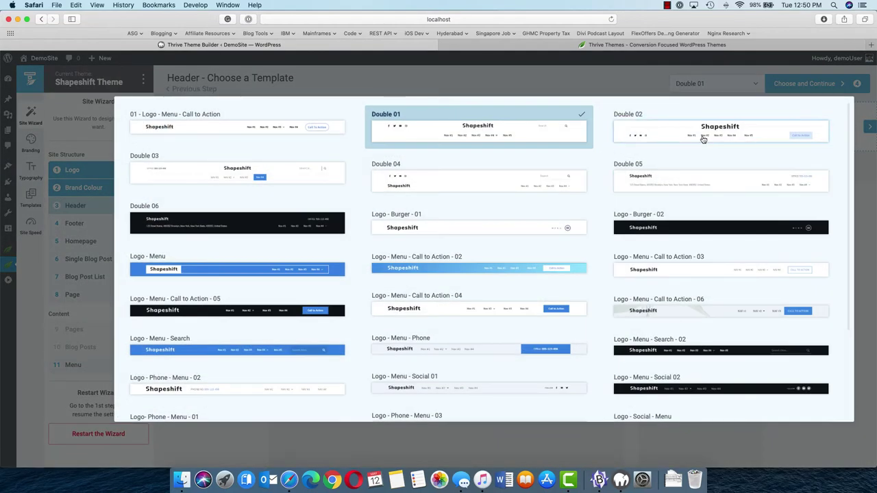
key(Escape)
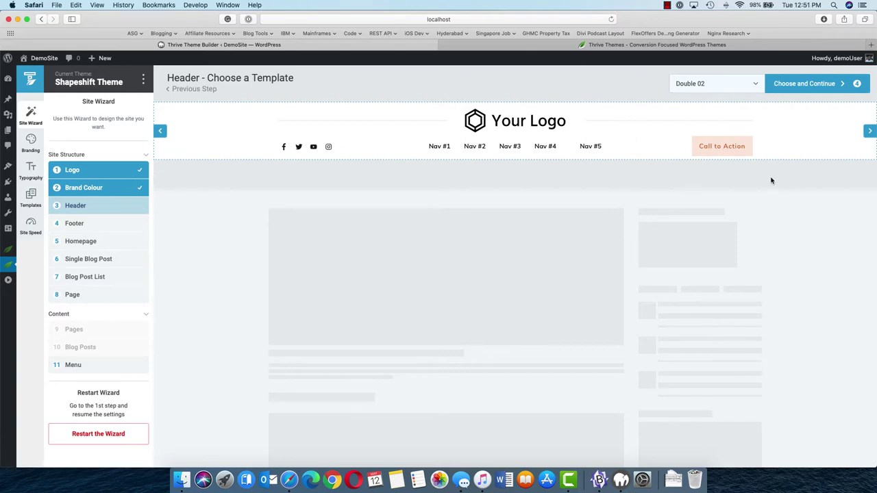
click(817, 87)
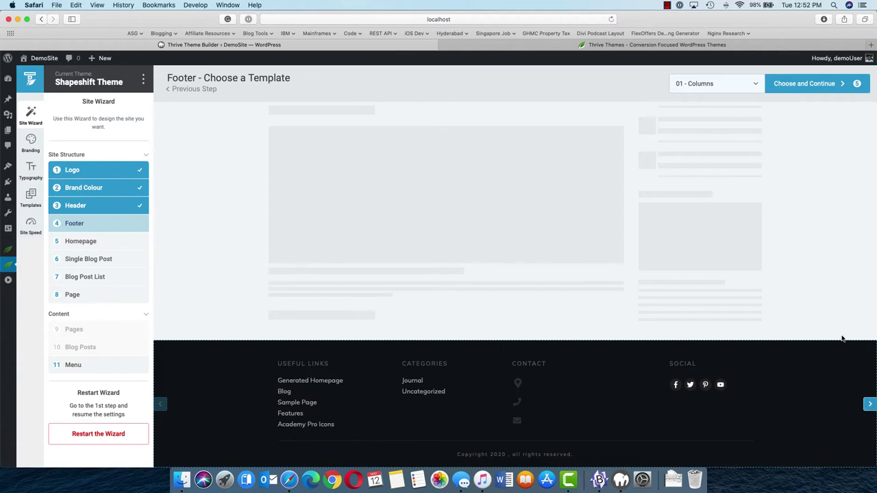
Browse the footer templates and select Lead Generation 05 as the site footer
click(756, 86)
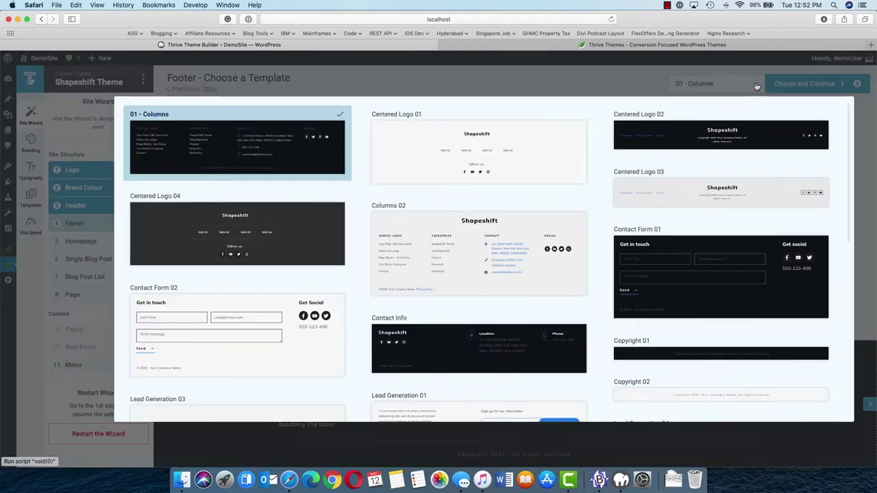
scroll(589, 234, down, 6)
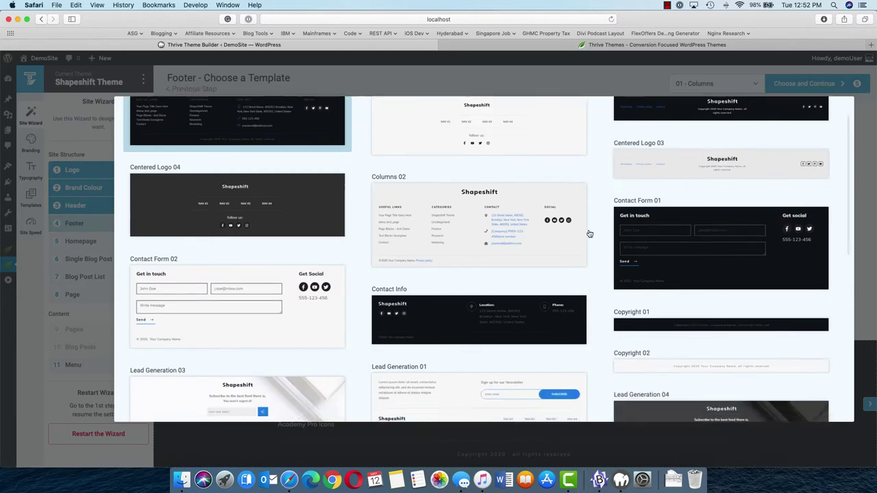
scroll(589, 233, down, 2)
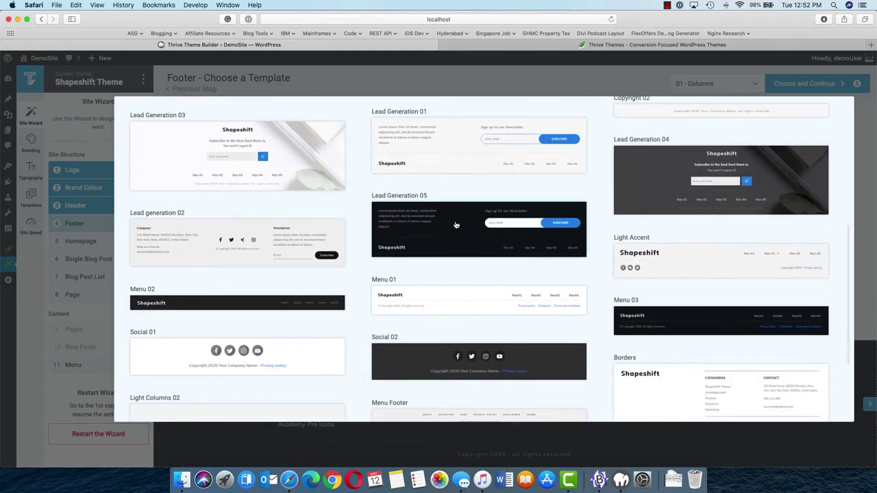
click(456, 225)
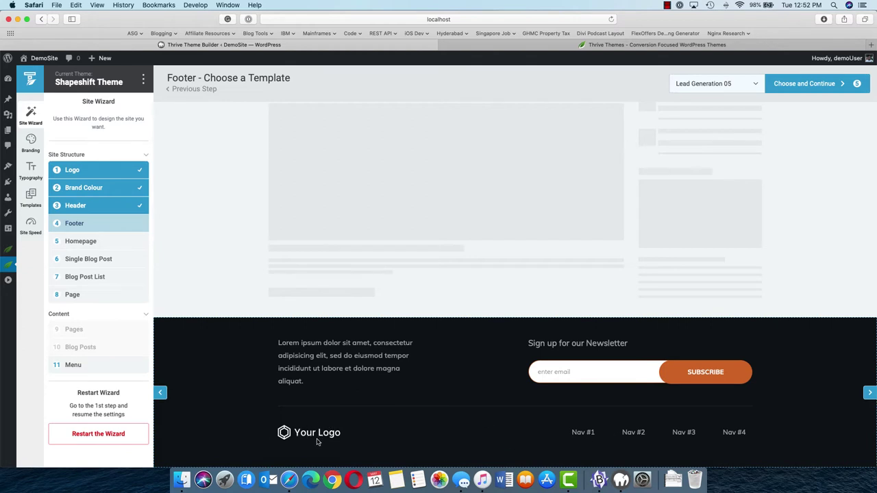
Confirm the selected footer and open the ready-made homepages, previewing the Local Business Focused 02 template
click(823, 85)
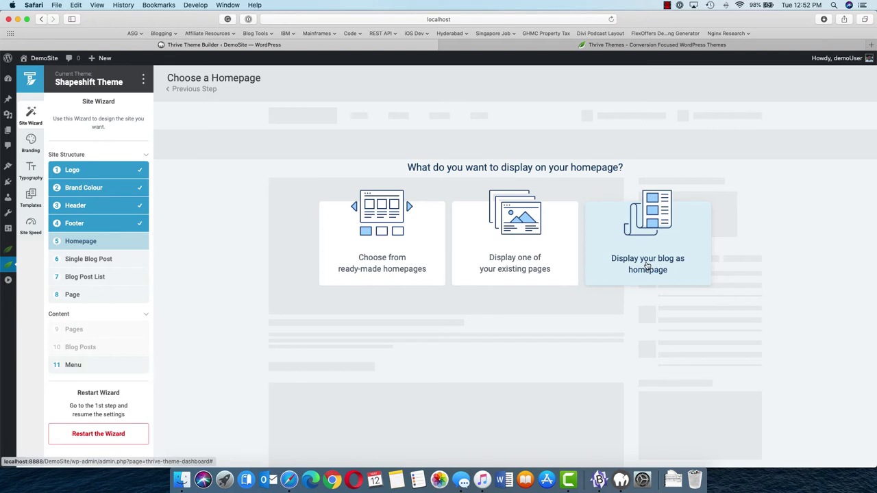
click(384, 271)
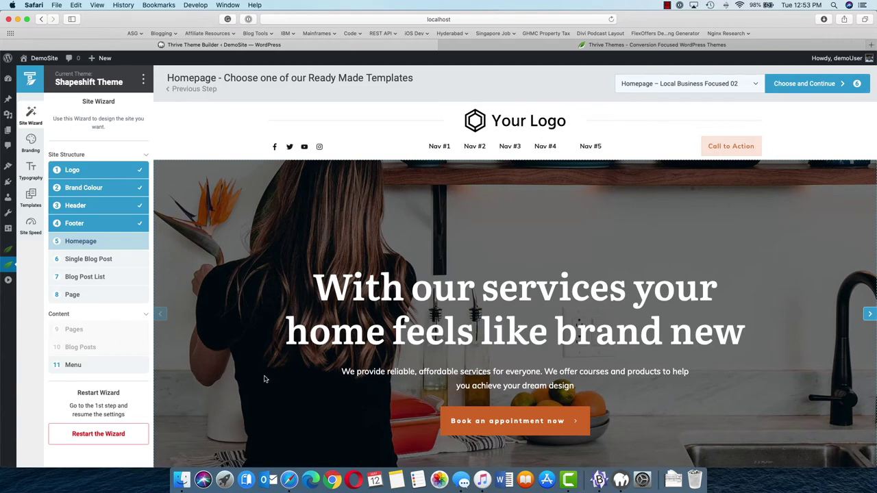
scroll(264, 379, down, 10)
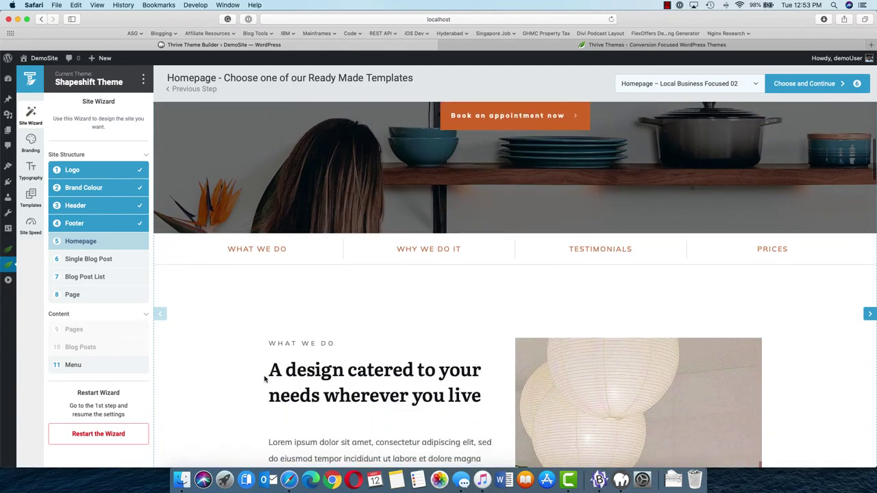
scroll(264, 379, down, 20)
scroll(265, 379, down, 3)
Preview the Local business focused 01 homepage template down its page sections
click(870, 315)
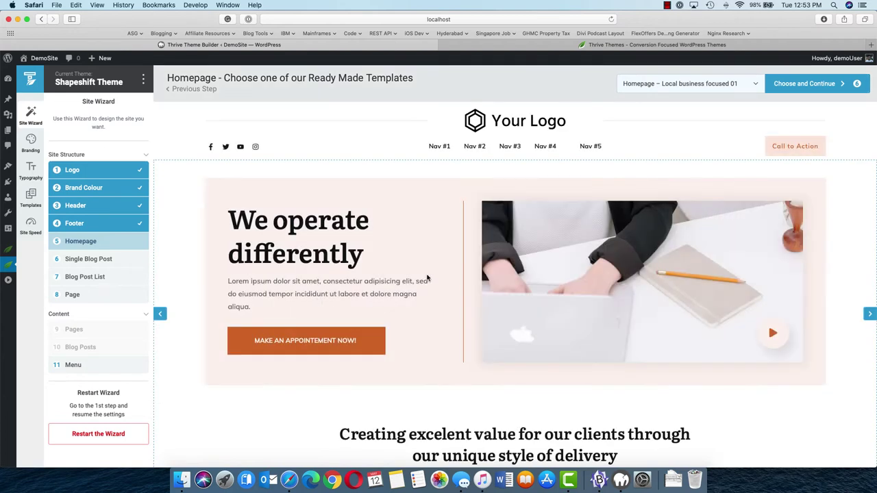
scroll(396, 271, down, 2)
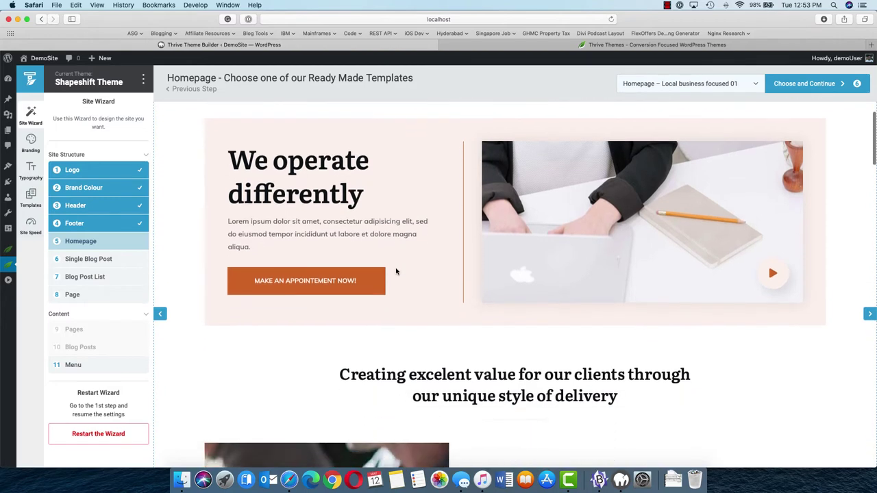
scroll(396, 272, down, 5)
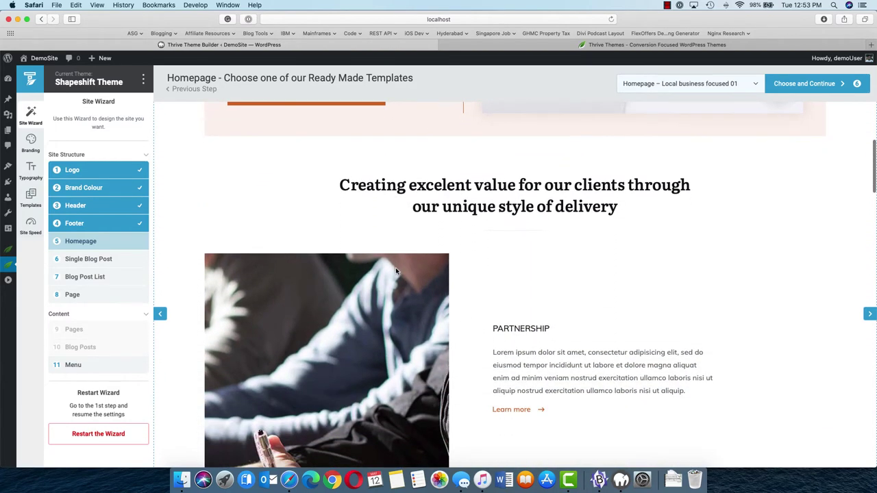
scroll(396, 272, down, 6)
Compare the thumbnails of all ready-made homepage templates and select Homepage – Content focused
click(754, 83)
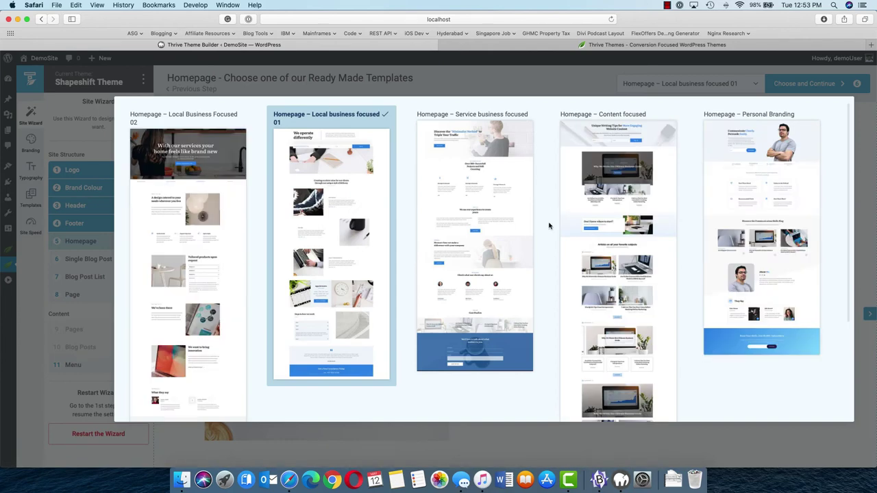
scroll(542, 270, down, 5)
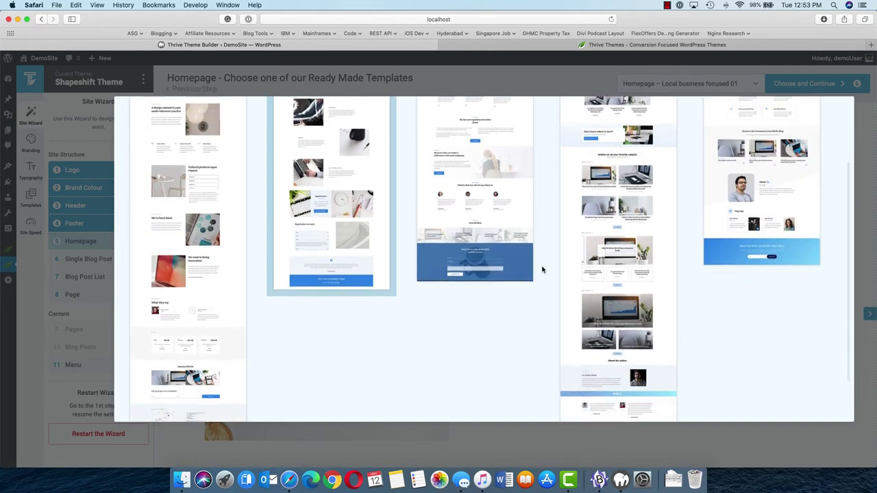
scroll(542, 269, up, 5)
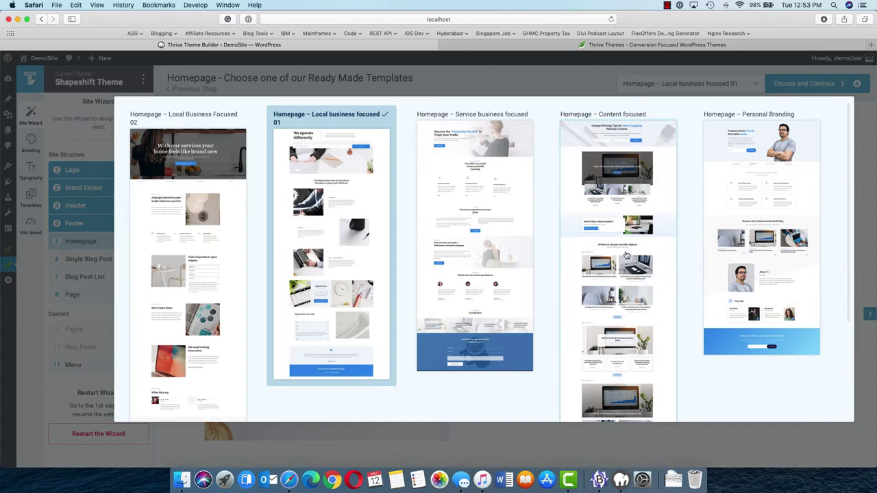
scroll(615, 288, down, 4)
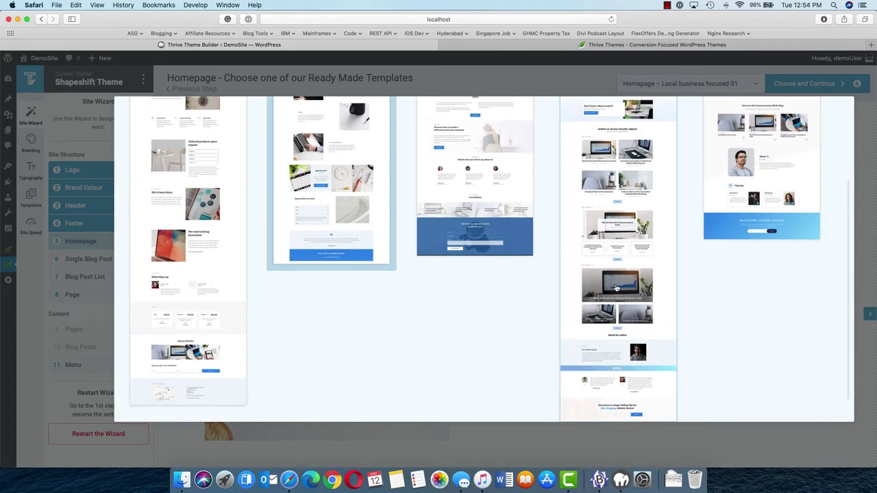
scroll(616, 288, up, 4)
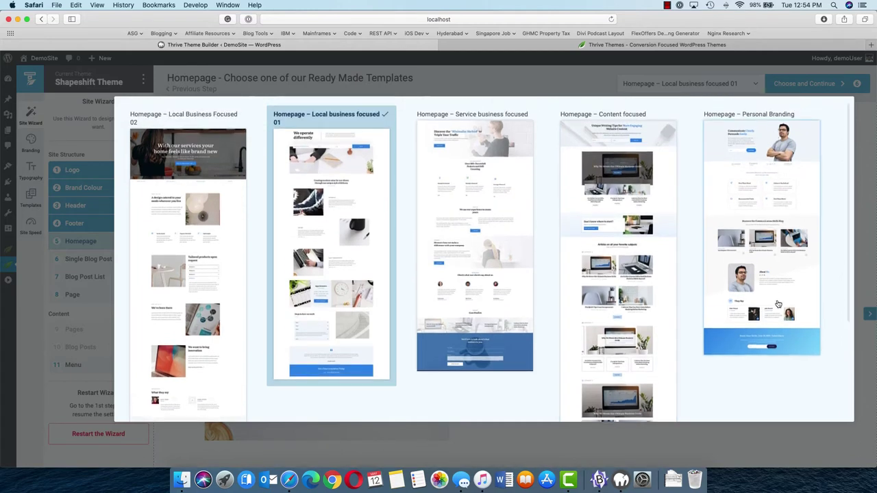
click(650, 294)
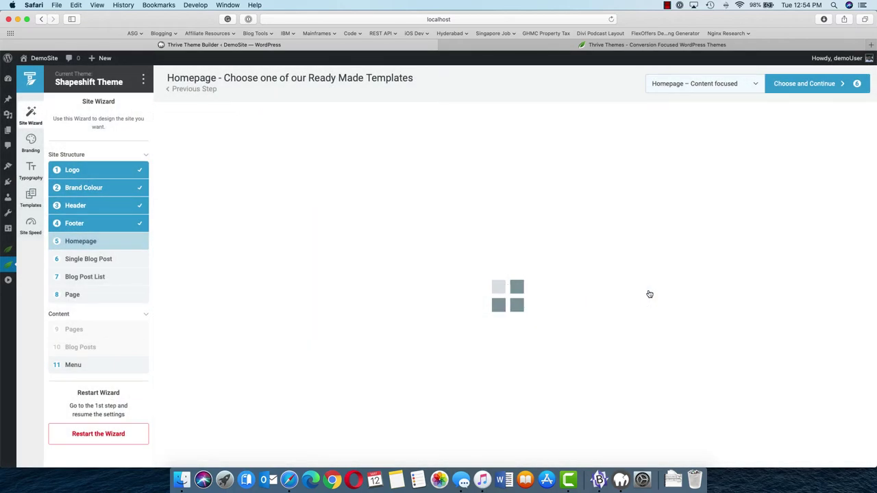
Review the full Content focused homepage preview, then confirm it and continue to the Single Blog Post stage
scroll(240, 322, down, 10)
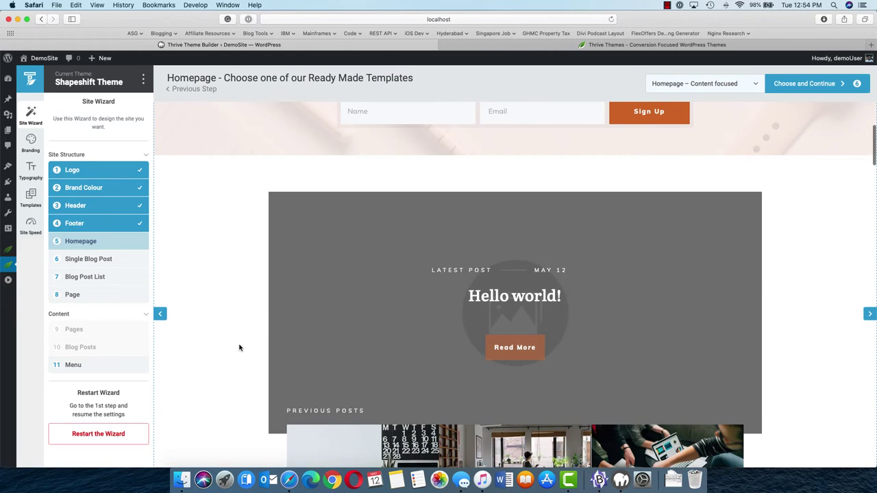
scroll(239, 347, down, 10)
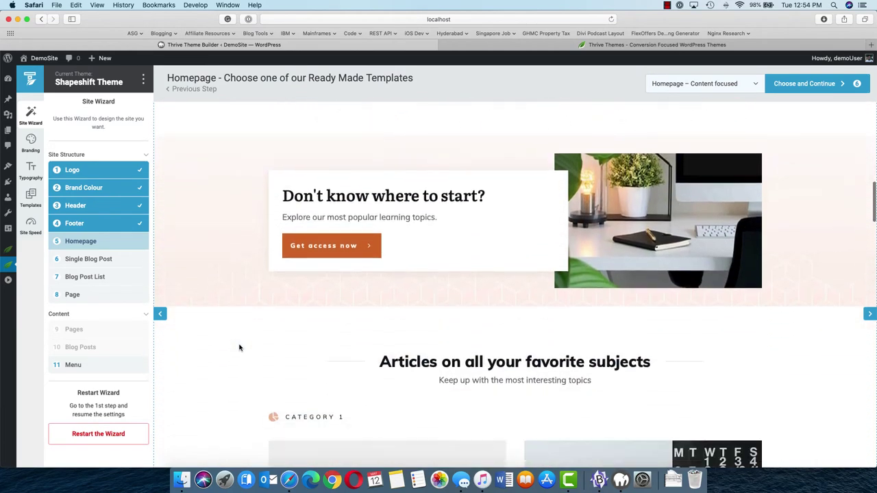
scroll(239, 348, down, 10)
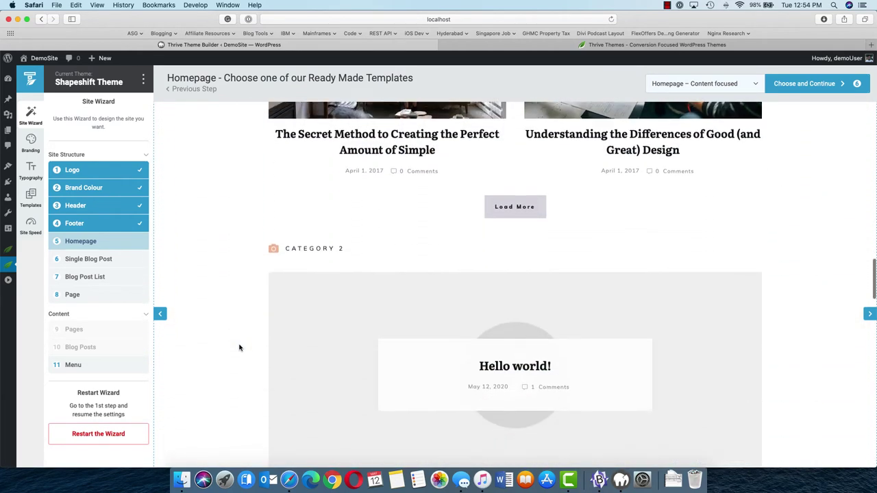
scroll(239, 348, down, 10)
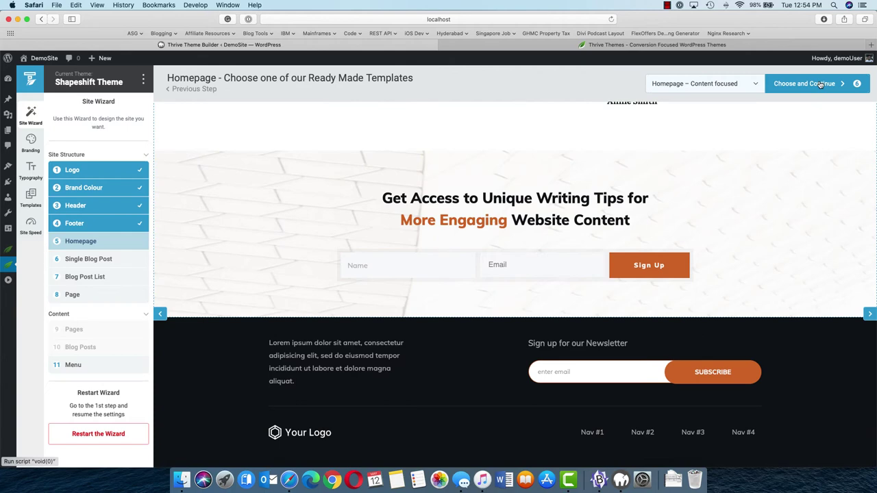
click(820, 83)
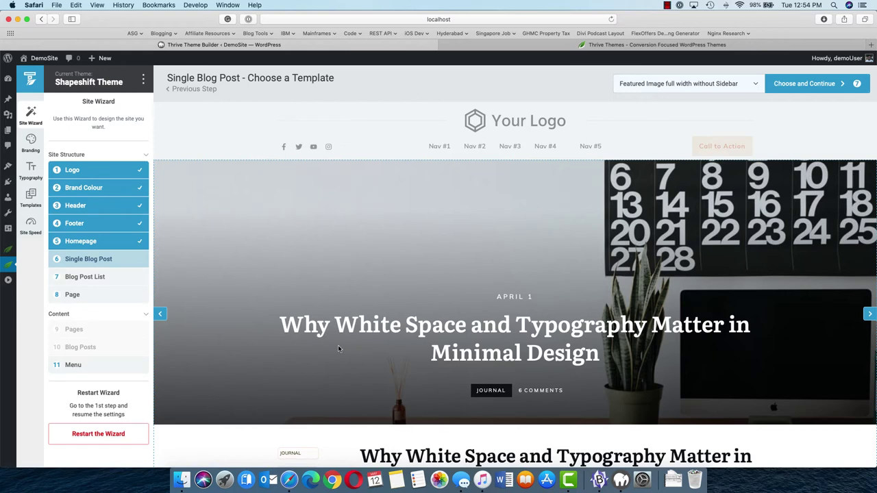
Browse the single blog post templates, choose Split Top with Sidebar and continue to the Blog Post List stage
scroll(338, 349, down, 5)
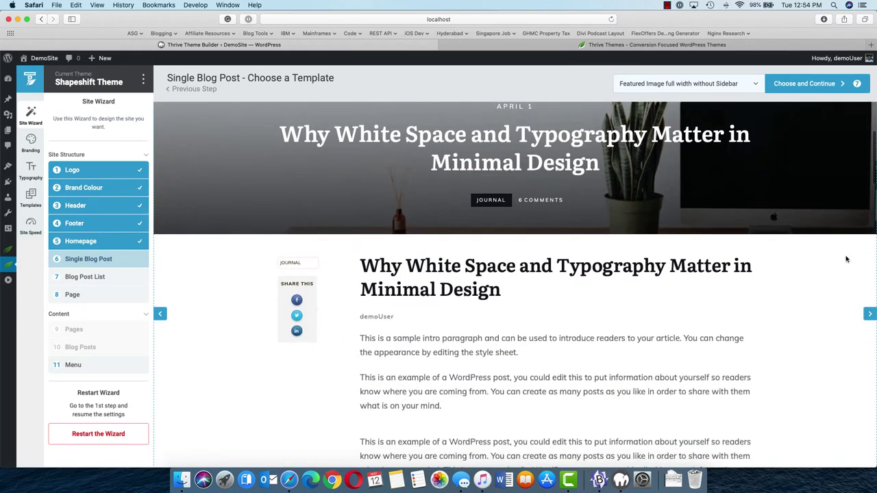
click(753, 87)
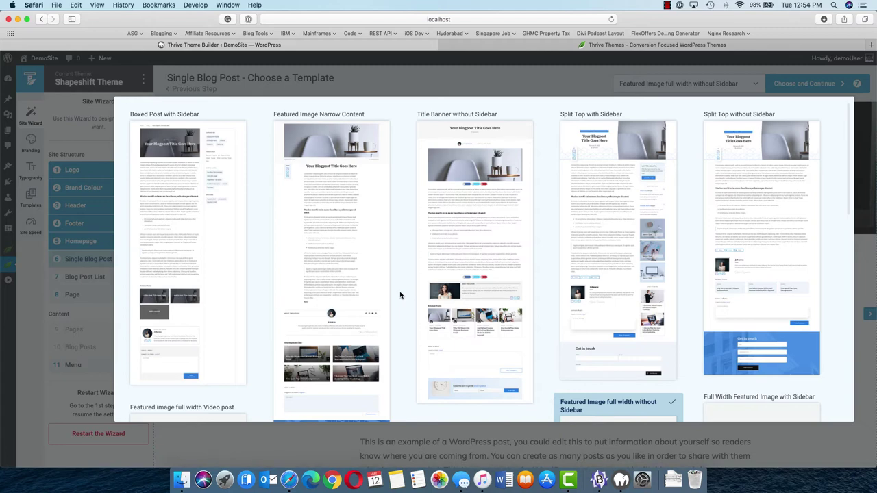
scroll(392, 310, down, 3)
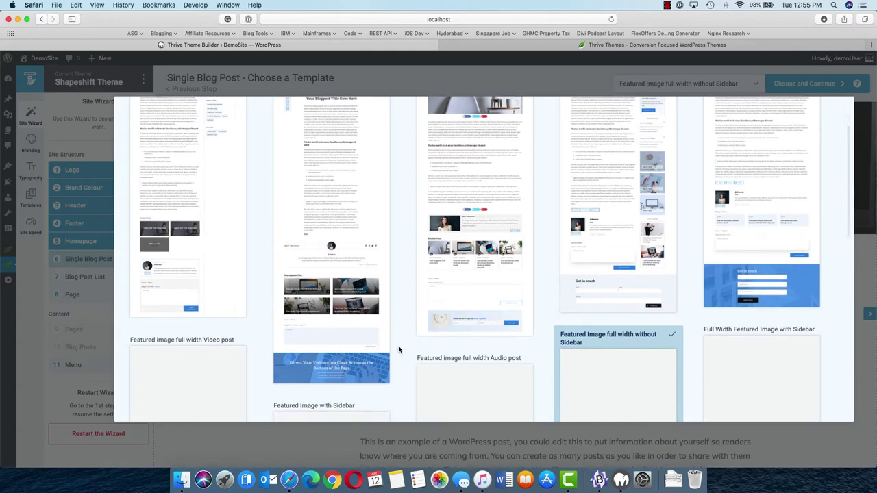
scroll(398, 350, down, 5)
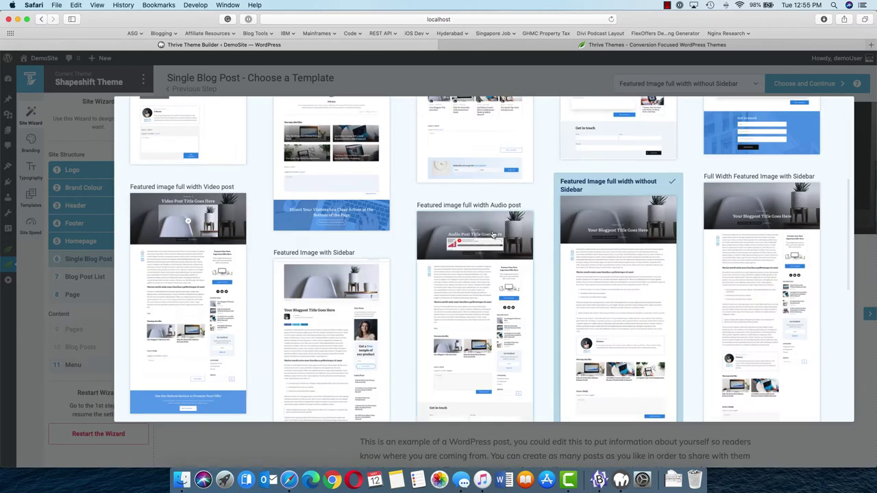
scroll(402, 277, down, 1)
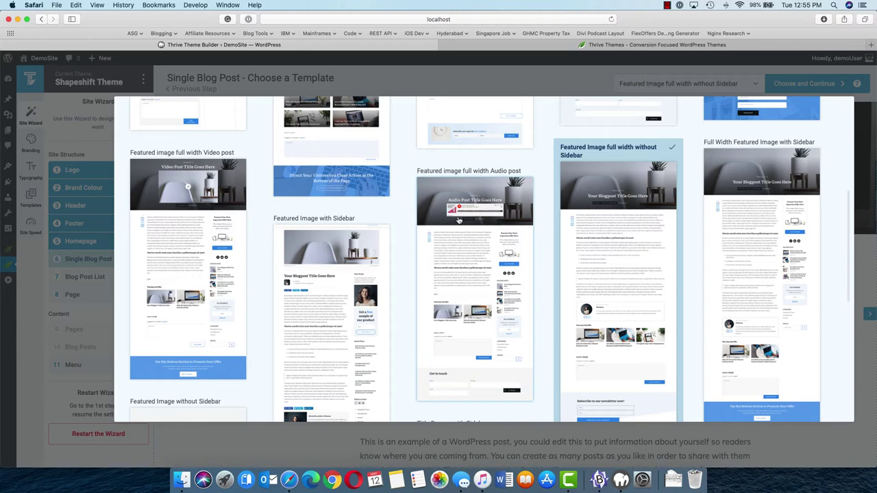
scroll(458, 220, down, 1)
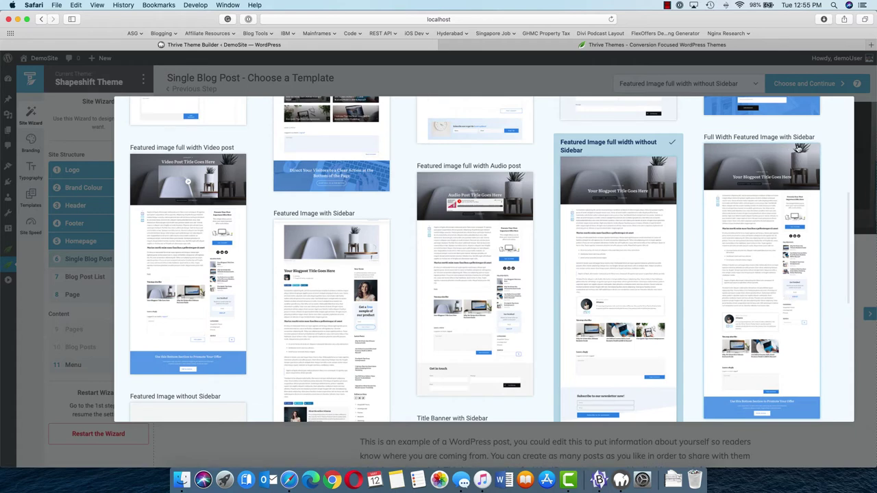
scroll(768, 254, down, 8)
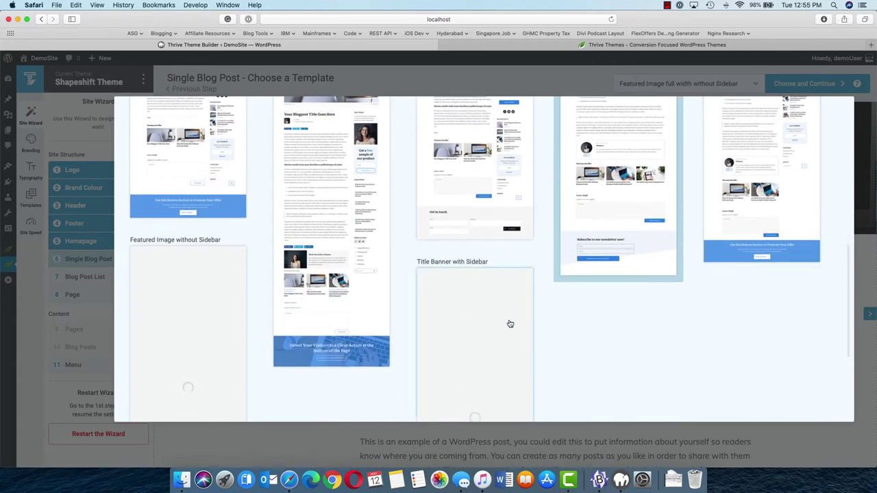
scroll(467, 246, down, 2)
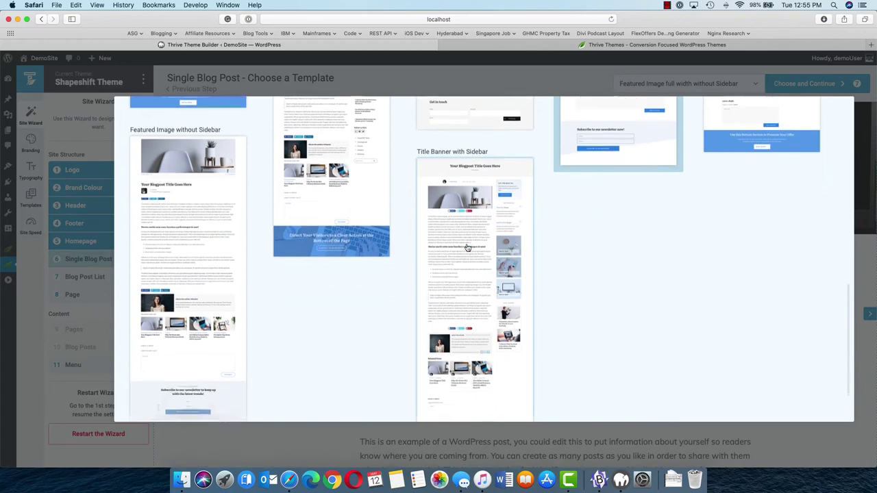
scroll(180, 231, up, 4)
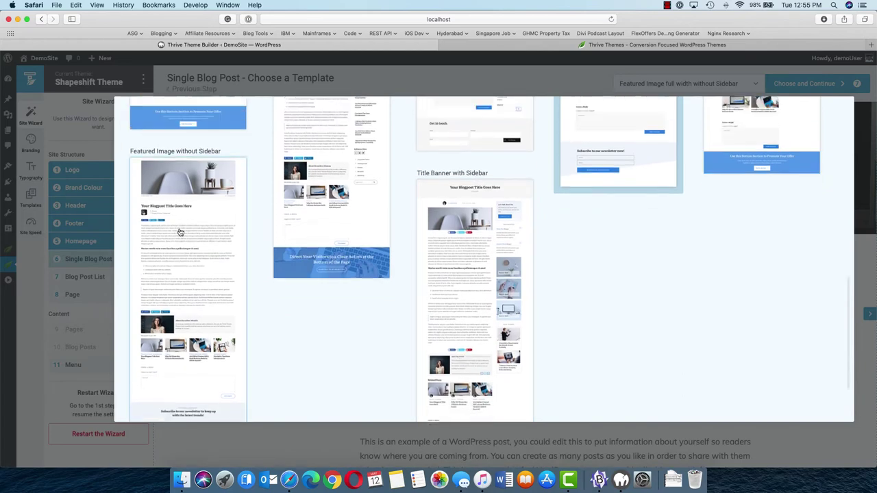
scroll(180, 231, up, 5)
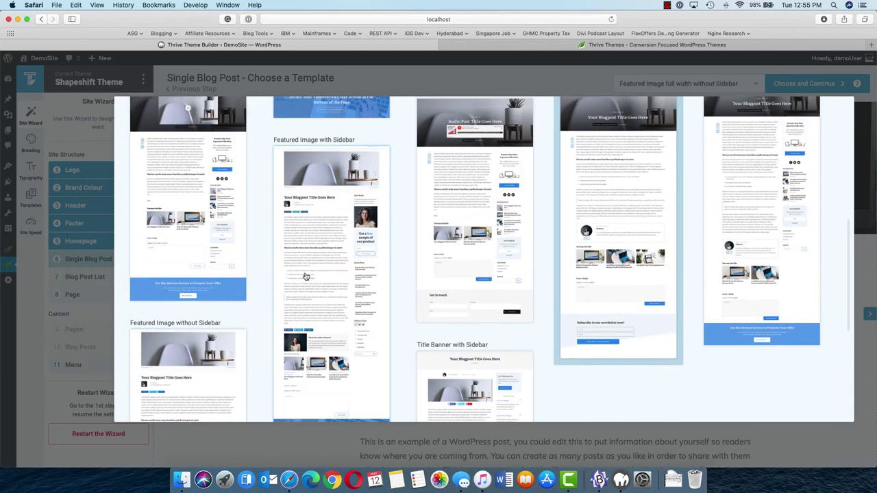
scroll(306, 276, up, 3)
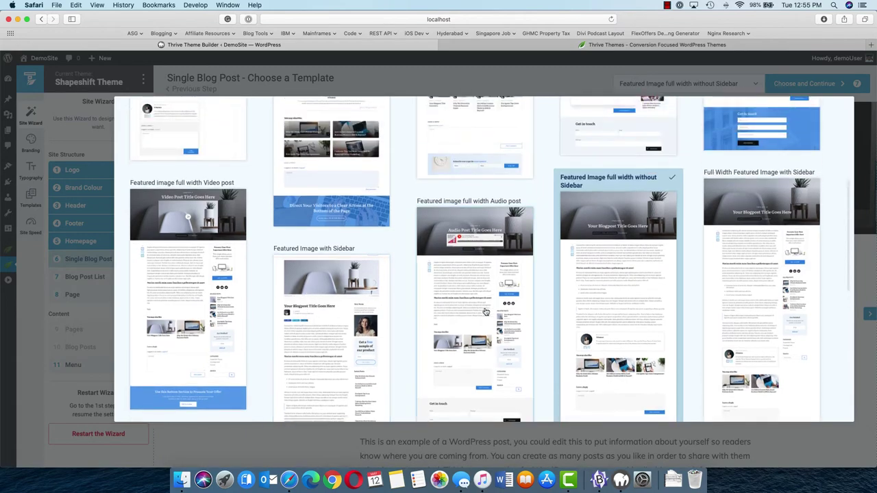
scroll(606, 254, up, 8)
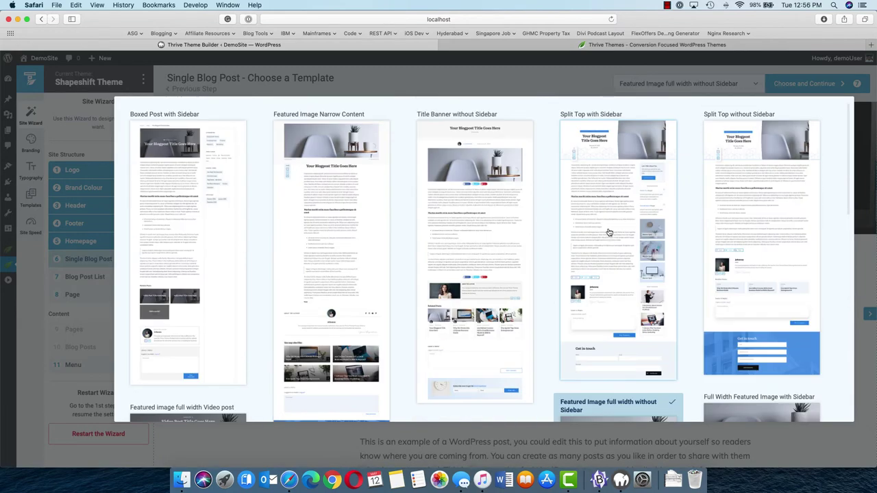
click(608, 233)
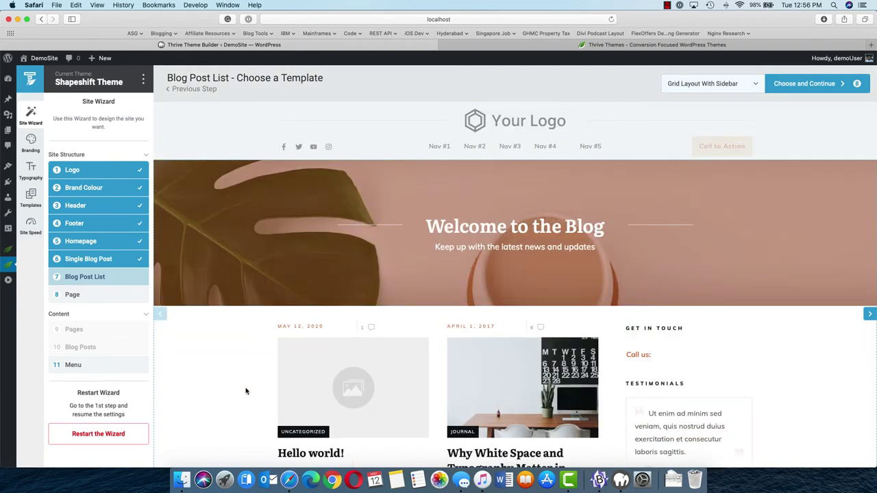
Review the Grid Layout With Sidebar preview, compare the blog post list templates and select Grid Layout Without Sidebar
scroll(248, 396, down, 4)
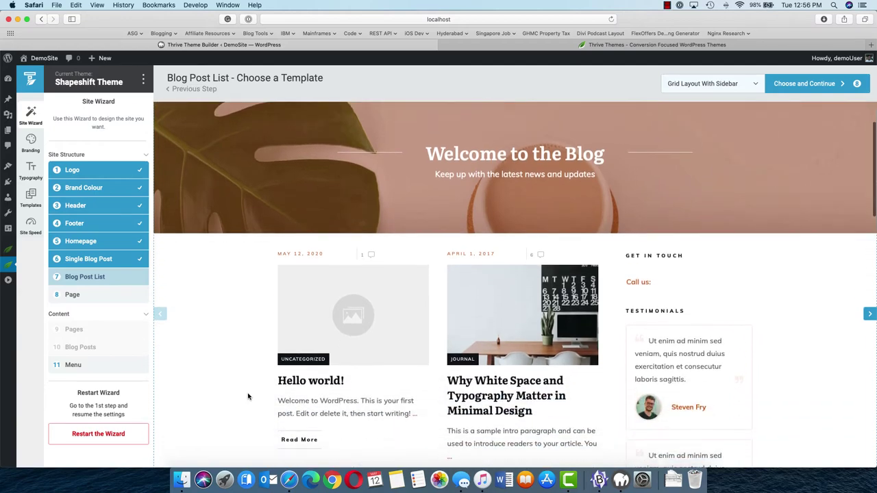
scroll(248, 396, down, 15)
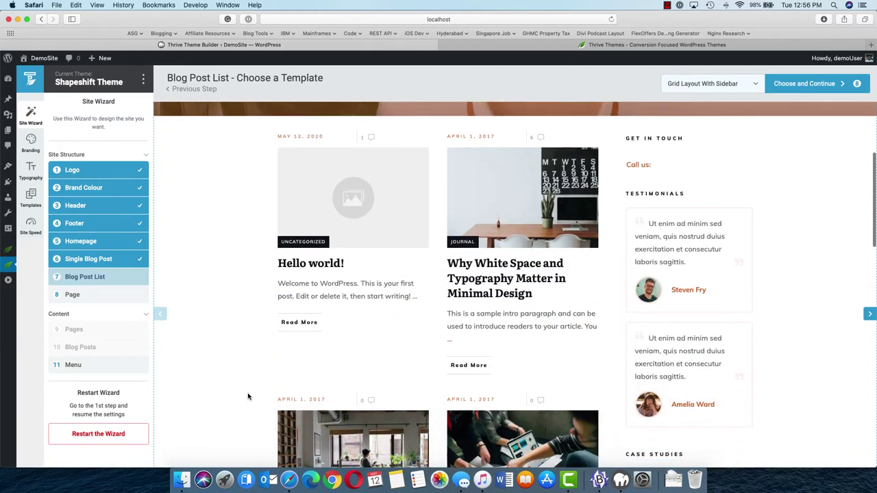
scroll(248, 397, up, 10)
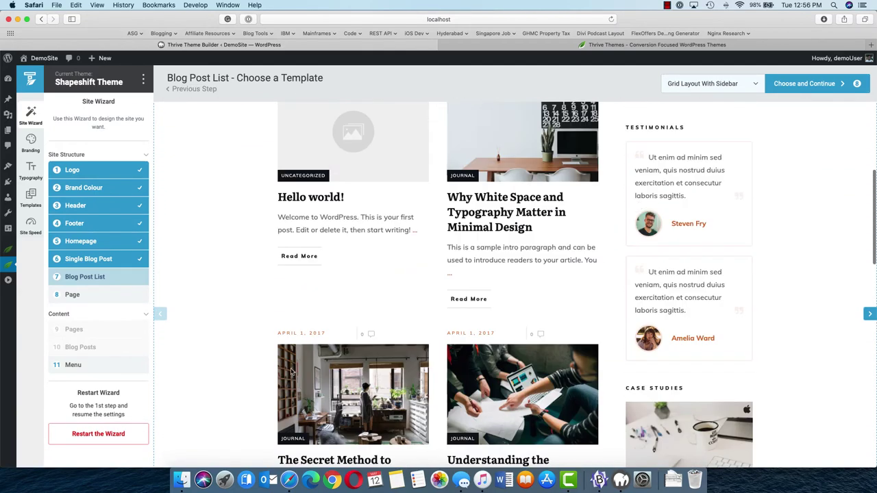
click(754, 84)
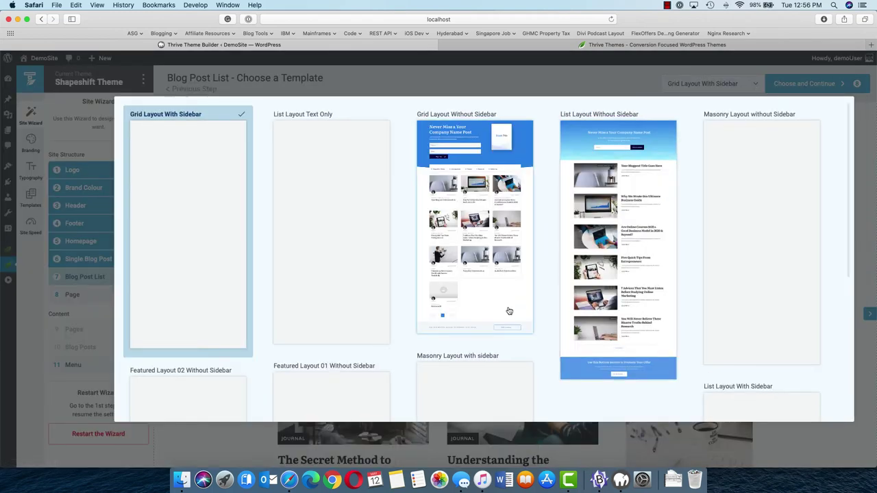
scroll(540, 336, down, 5)
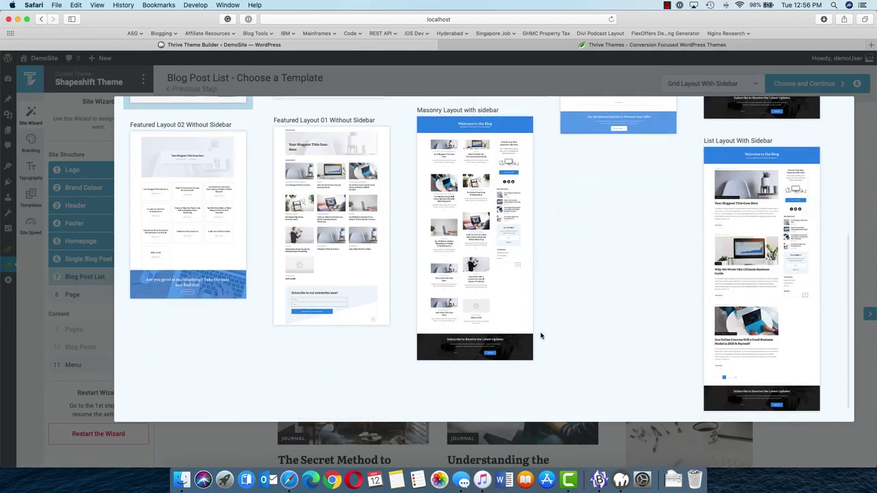
scroll(541, 336, up, 5)
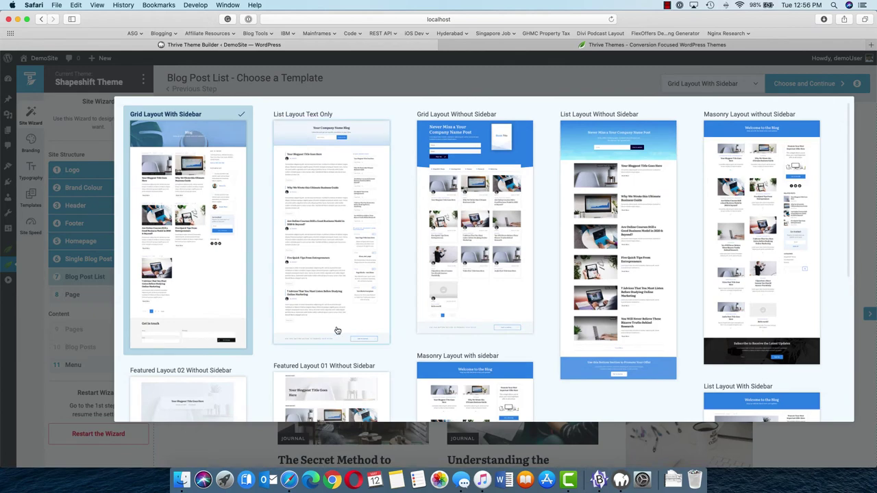
click(494, 291)
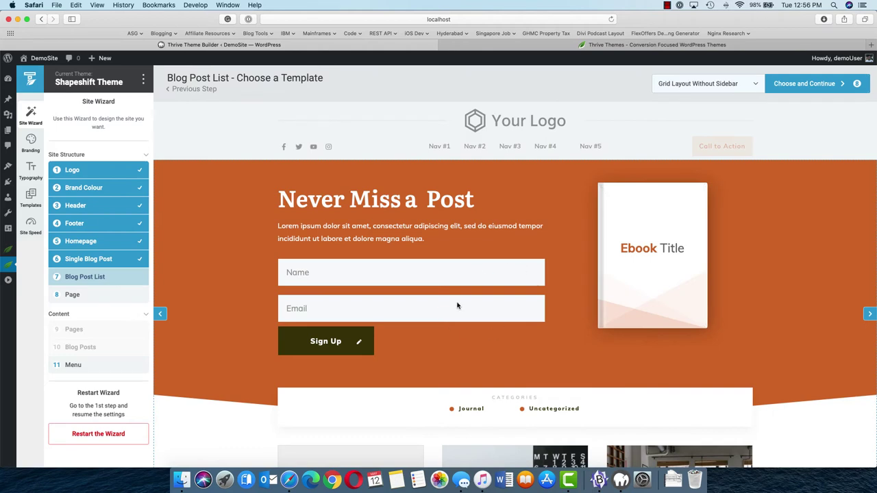
Review the full Grid Layout Without Sidebar preview, then confirm it and continue to the Page stage
scroll(479, 301, down, 8)
scroll(478, 331, down, 1)
scroll(435, 404, down, 10)
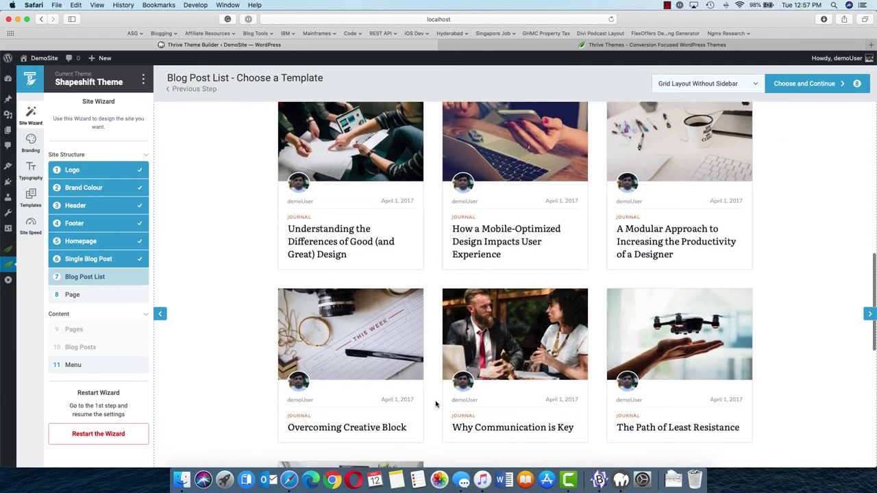
scroll(435, 404, down, 5)
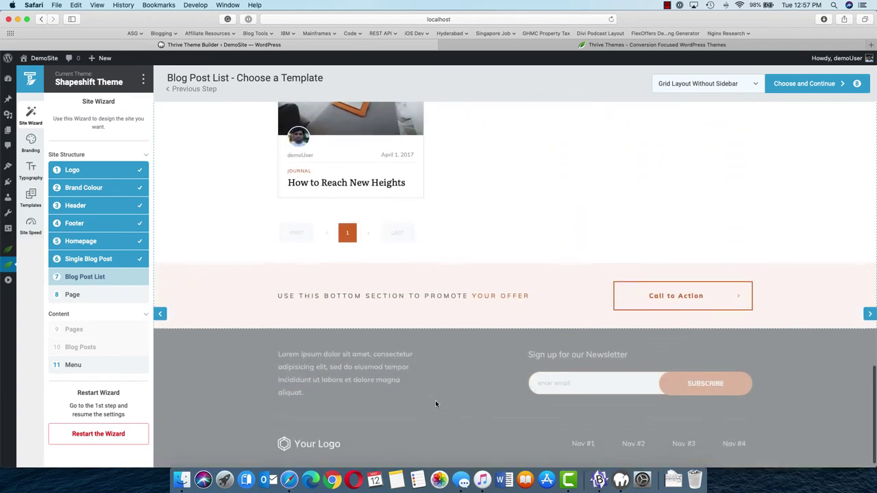
scroll(463, 413, up, 10)
scroll(463, 414, up, 6)
click(804, 83)
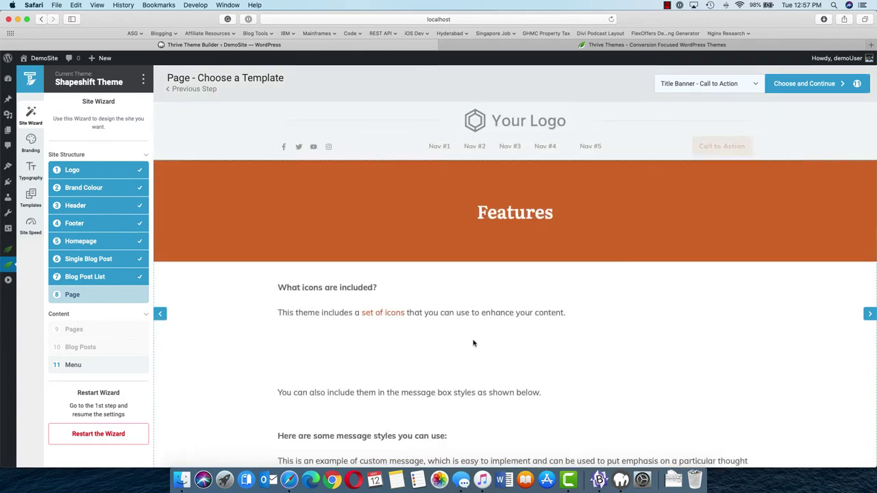
Review the Title Banner - Call to Action preview, compare the page templates and select Video Banner - Call to Action
scroll(564, 322, down, 5)
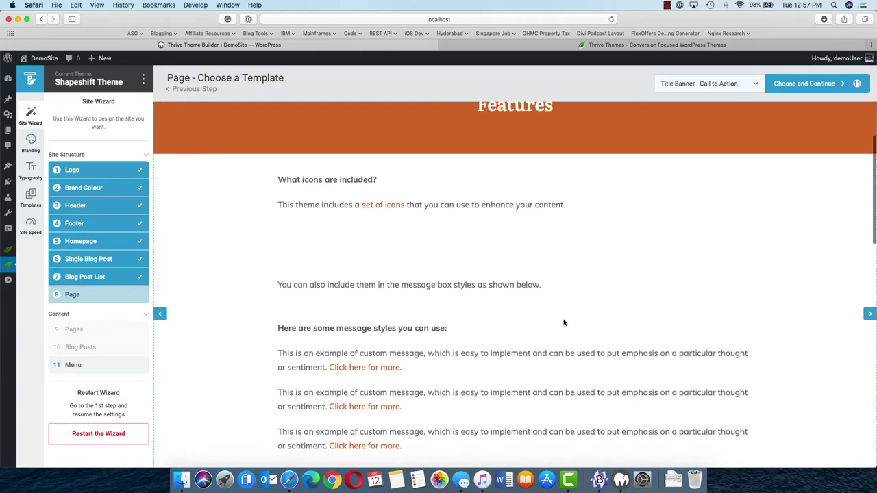
scroll(564, 322, down, 8)
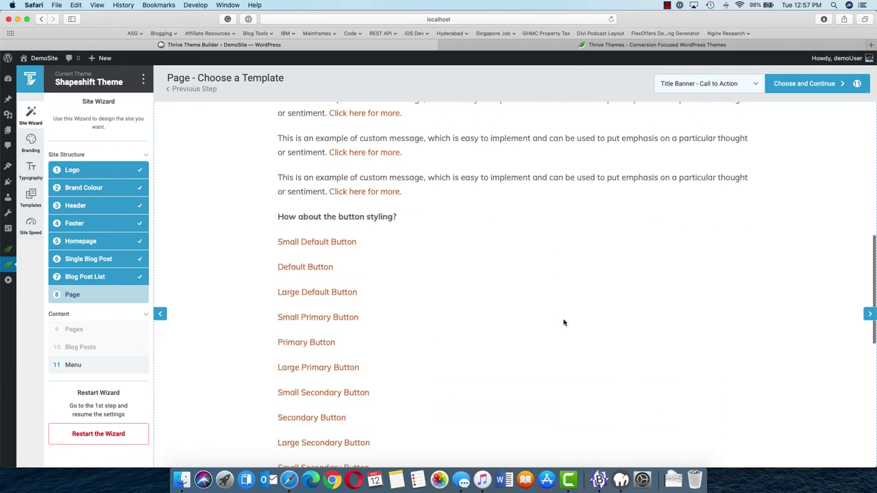
scroll(564, 322, up, 15)
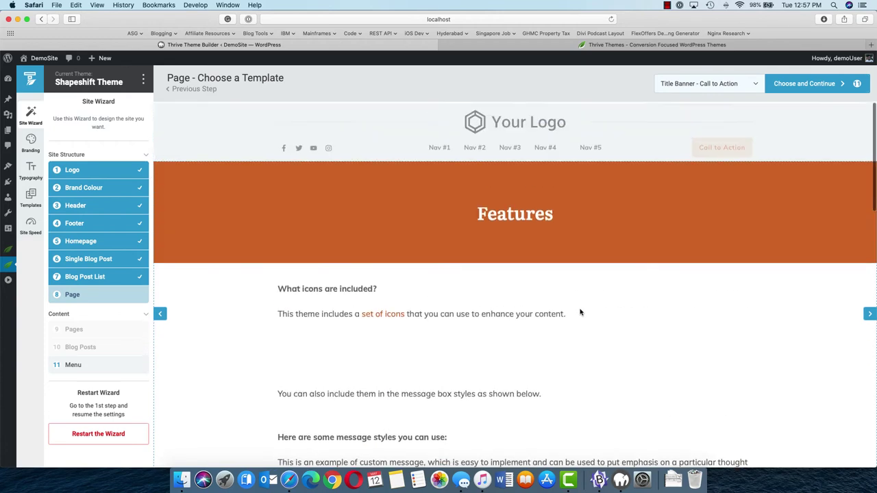
click(758, 83)
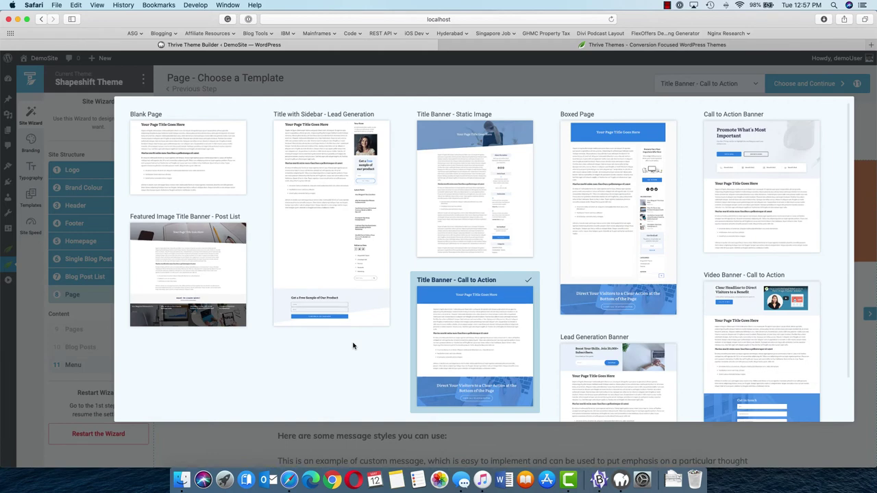
scroll(354, 346, down, 3)
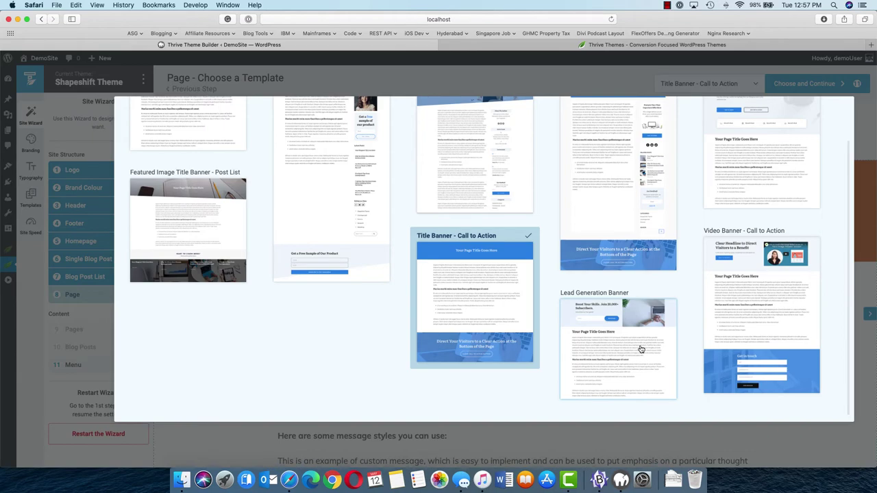
scroll(674, 315, up, 2)
click(740, 352)
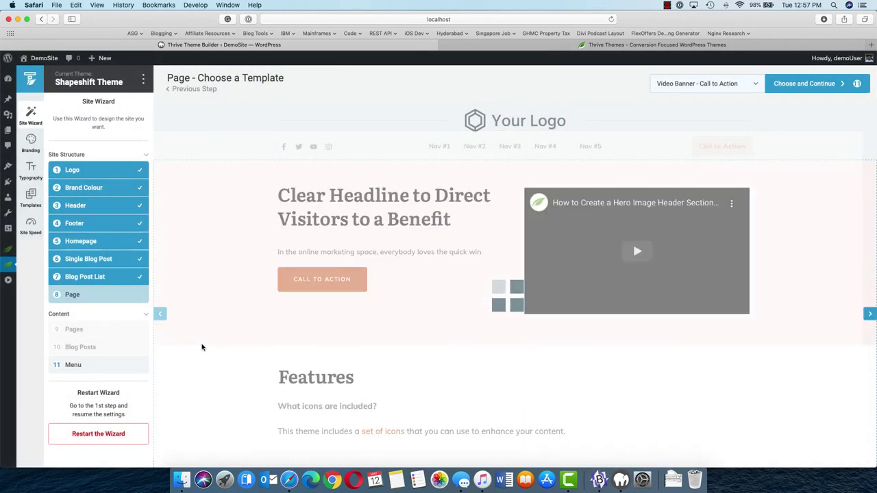
Review the Video Banner - Call to Action page preview, then confirm it and continue to the Menu stage
scroll(230, 392, down, 4)
scroll(230, 391, down, 10)
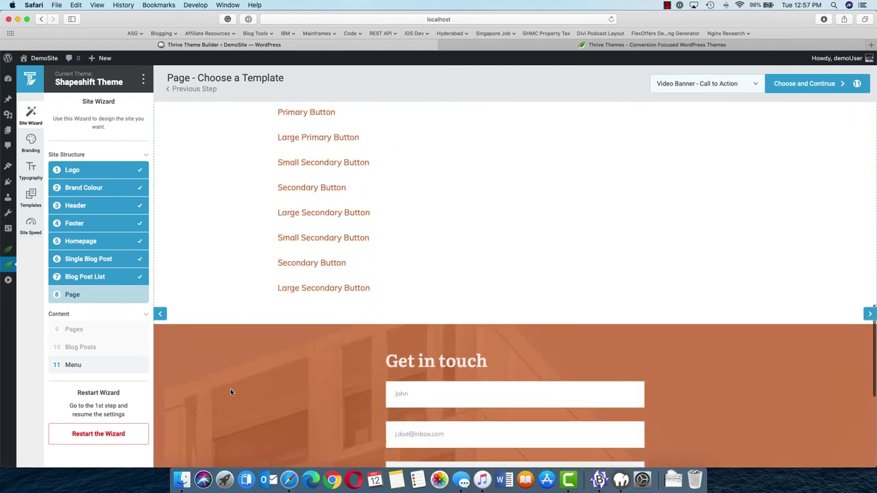
scroll(230, 391, up, 3)
scroll(230, 392, up, 6)
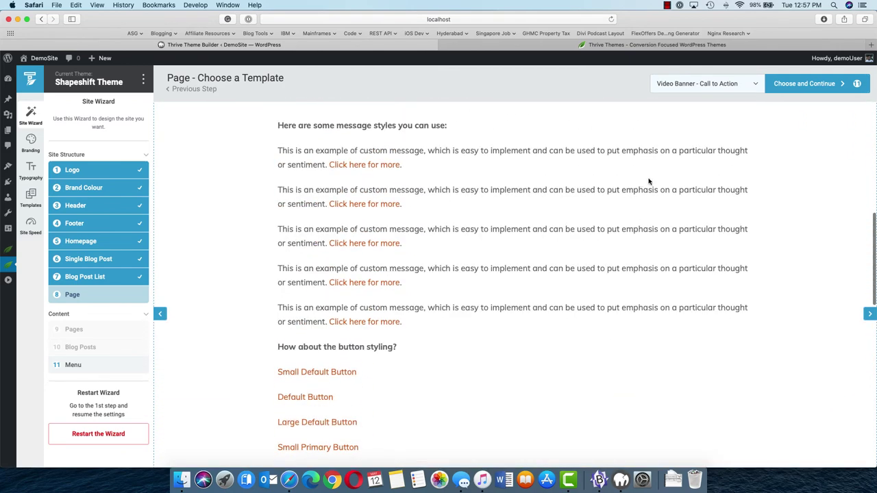
click(823, 84)
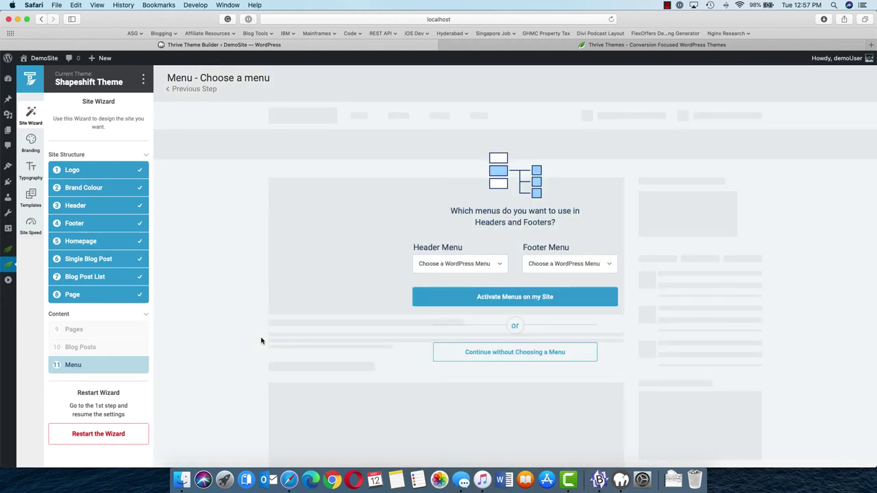
Assign Header Menu as the header menu and Footer Menu as the footer menu, then activate both on the site
click(493, 267)
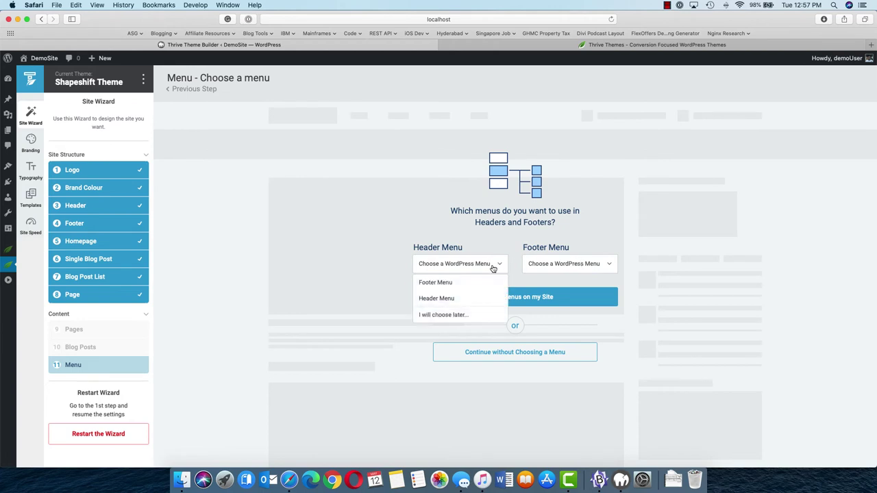
click(451, 298)
click(572, 267)
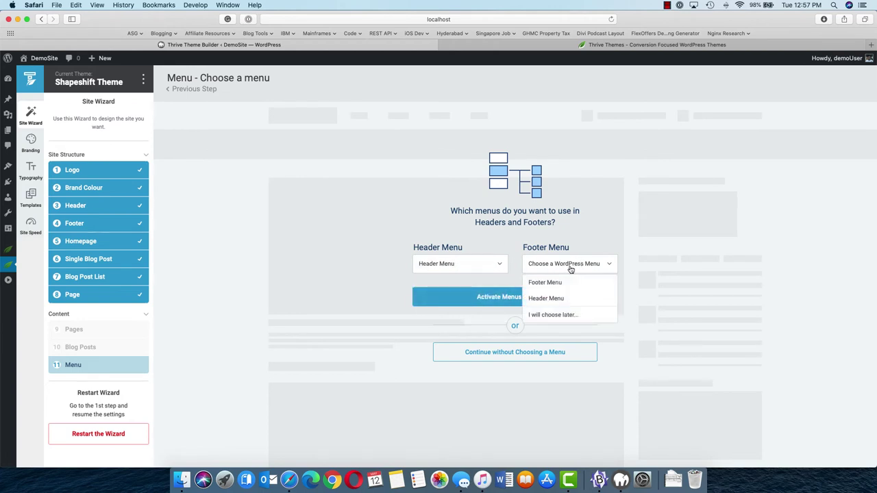
click(540, 282)
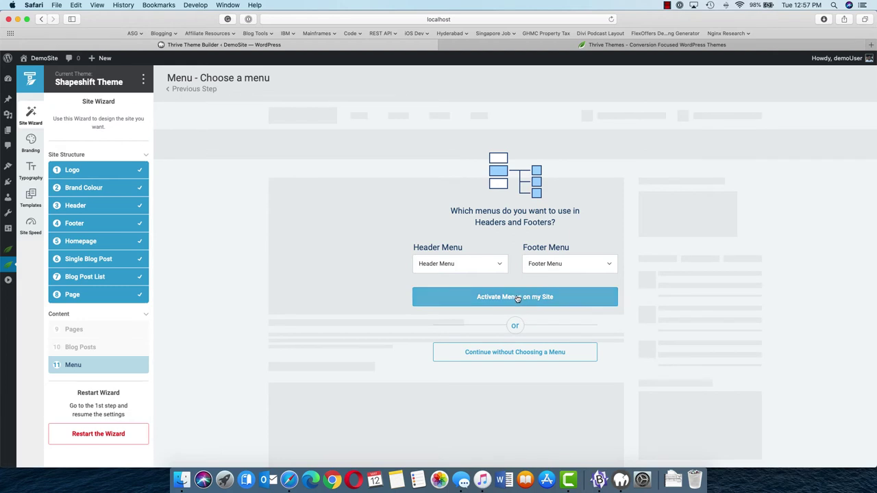
click(517, 297)
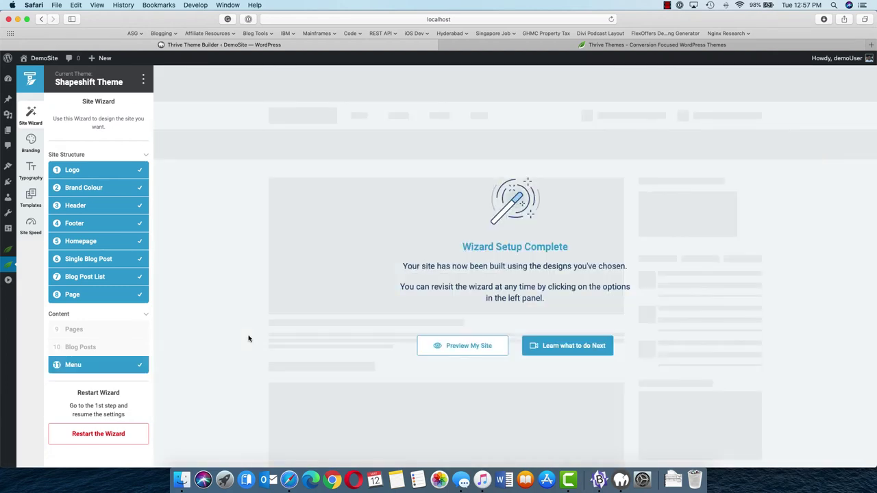
Preview the finished site and examine the homepage from its hero banner down through the post category sections
click(480, 347)
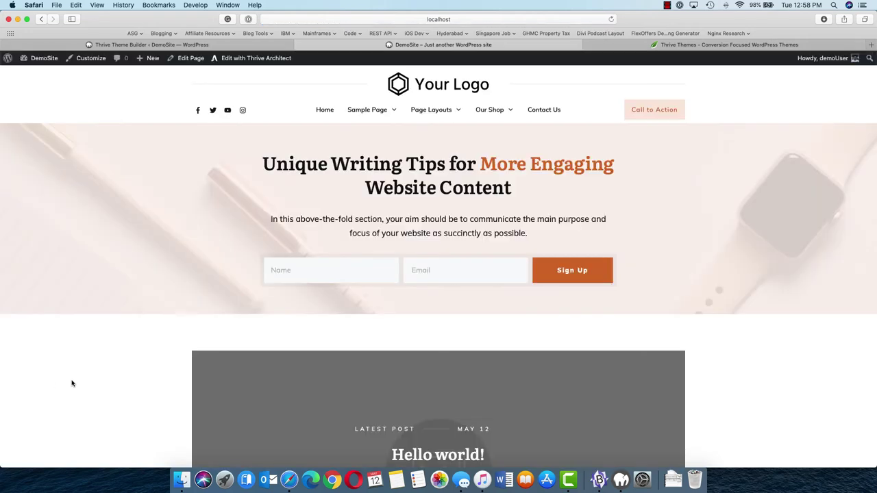
scroll(72, 384, down, 10)
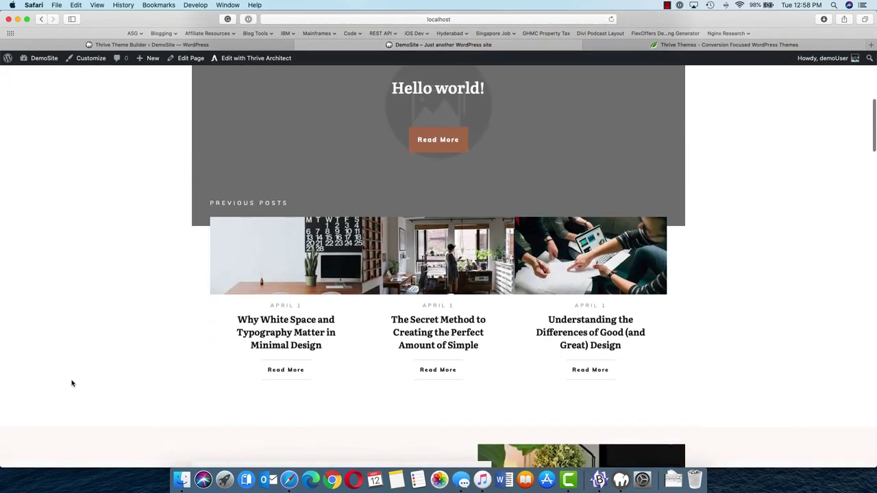
scroll(72, 383, down, 15)
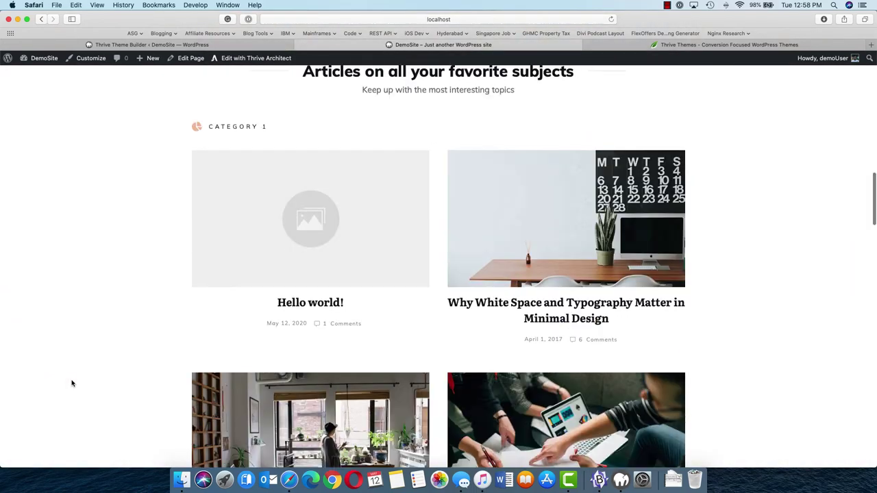
scroll(72, 384, down, 20)
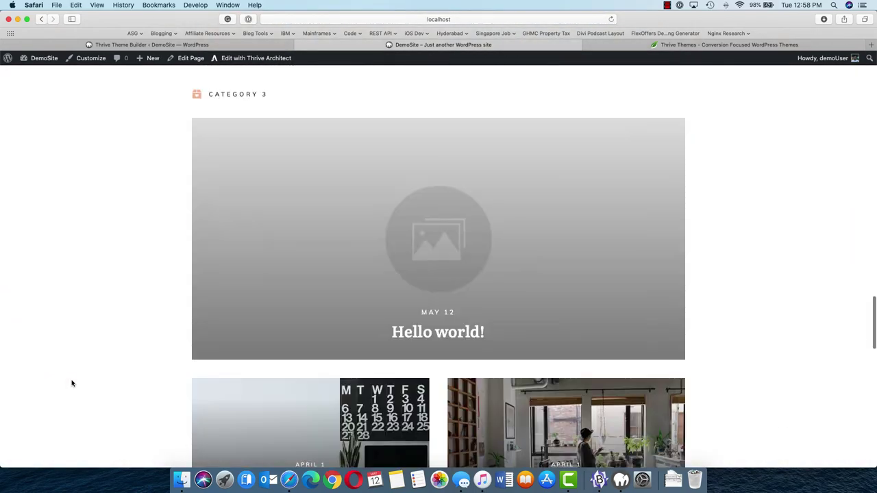
scroll(72, 383, down, 6)
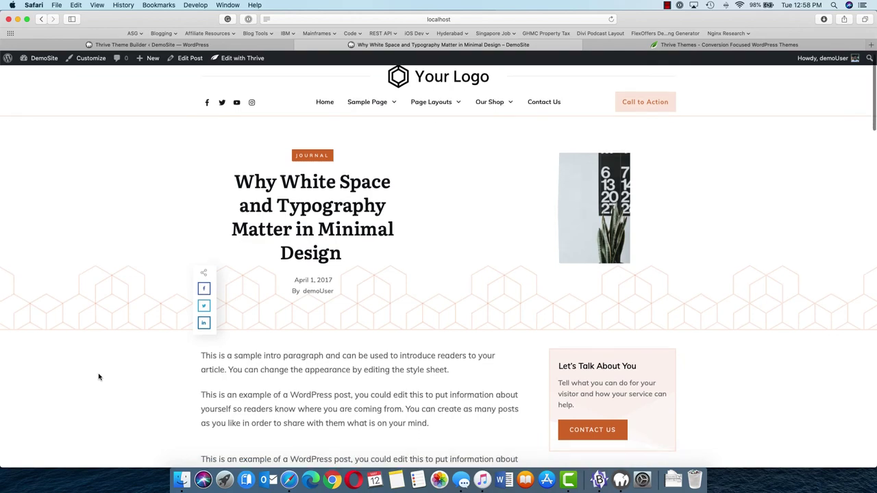
Examine the blog post "Why White Space and Typography Matter in Minimal Design" from its header through sidebar, comments and footer
scroll(98, 377, down, 2)
scroll(99, 377, down, 5)
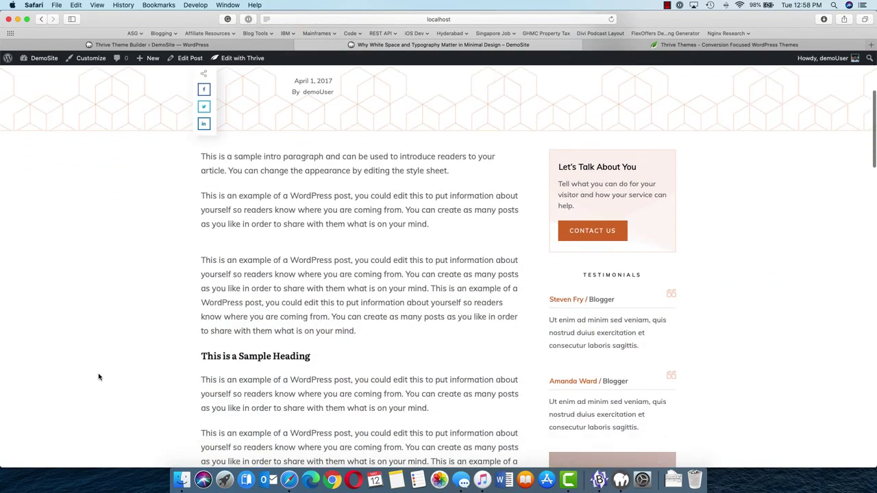
scroll(99, 376, down, 8)
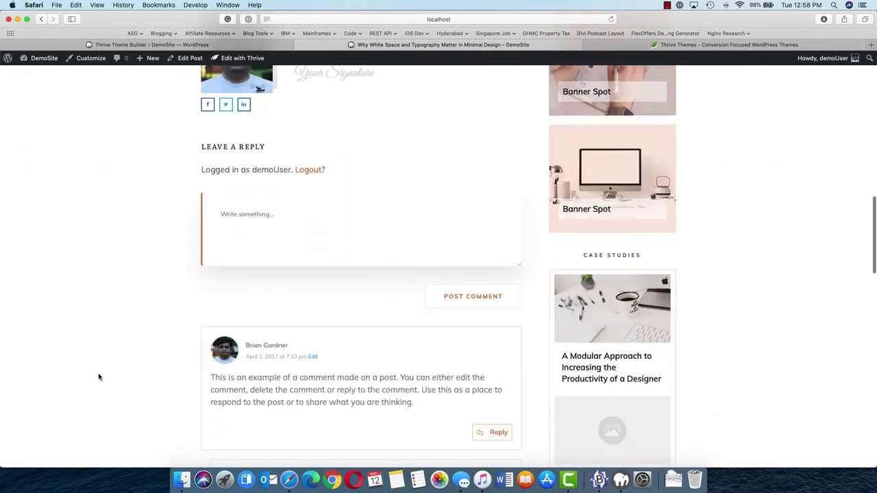
scroll(98, 376, down, 6)
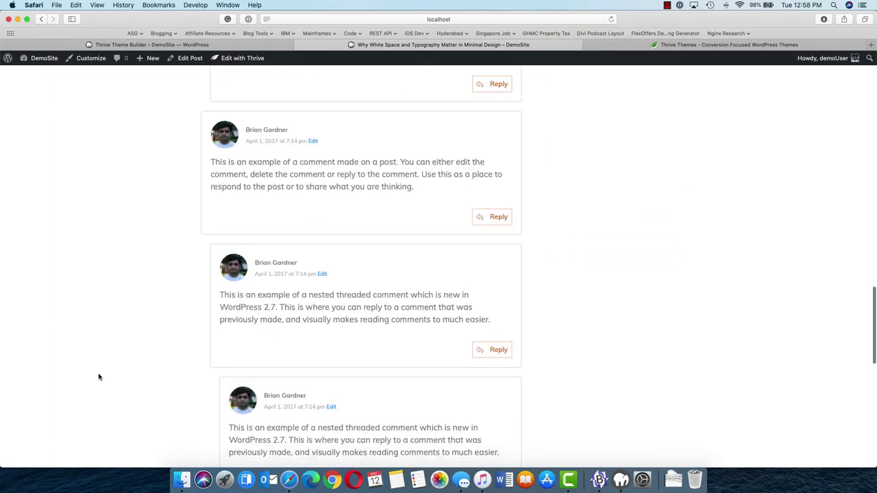
scroll(98, 377, down, 4)
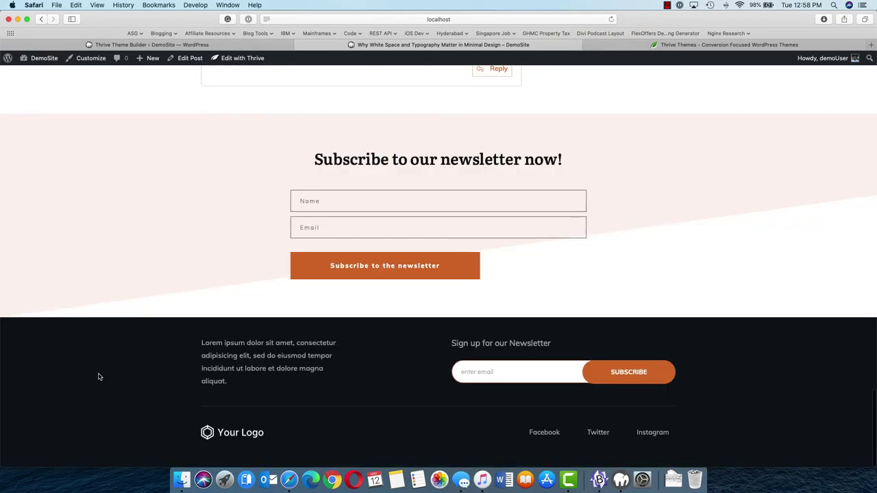
scroll(99, 377, up, 15)
scroll(99, 377, up, 12)
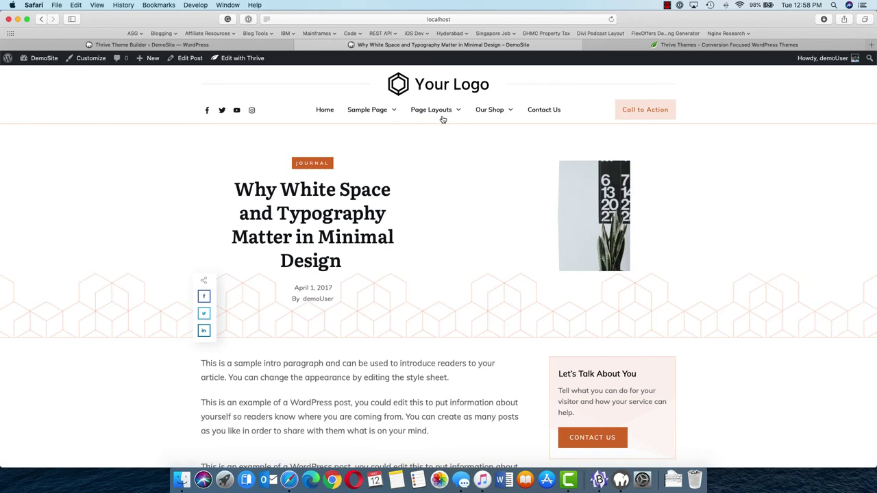
Open the landing page's theme template "Video Banner - Call to Action" for editing
mouse_move(504, 117)
scroll(135, 391, down, 1)
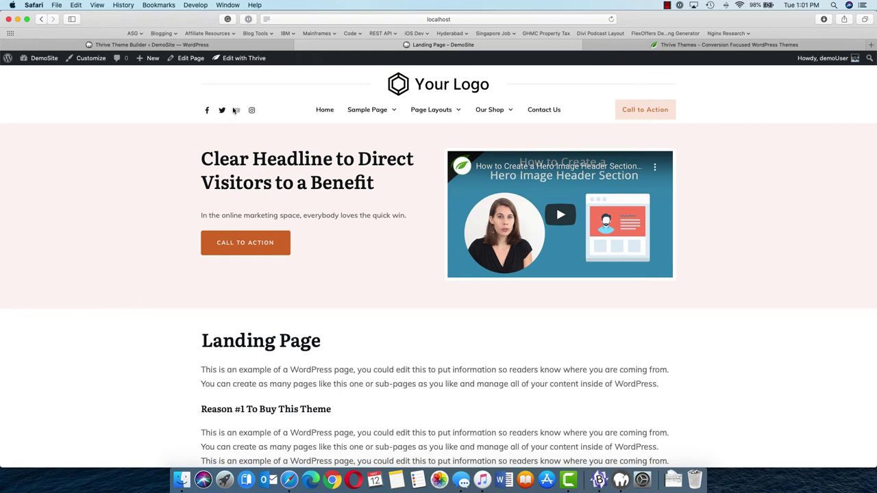
mouse_move(244, 62)
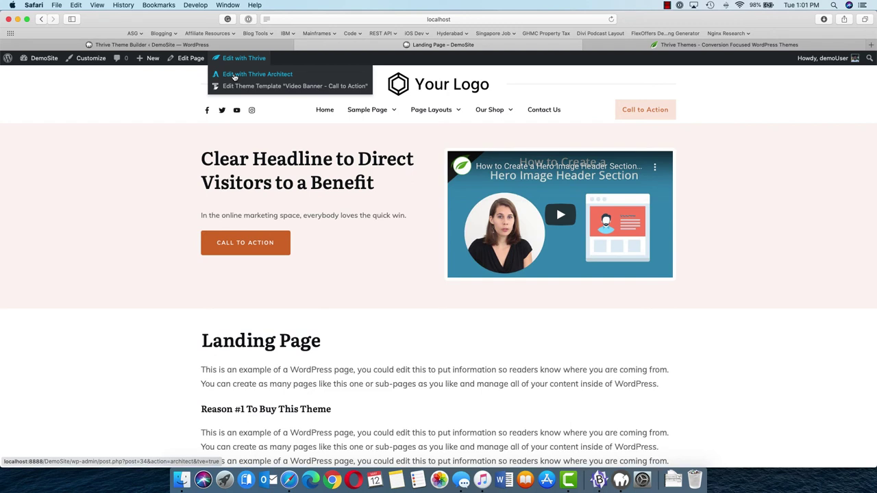
click(253, 86)
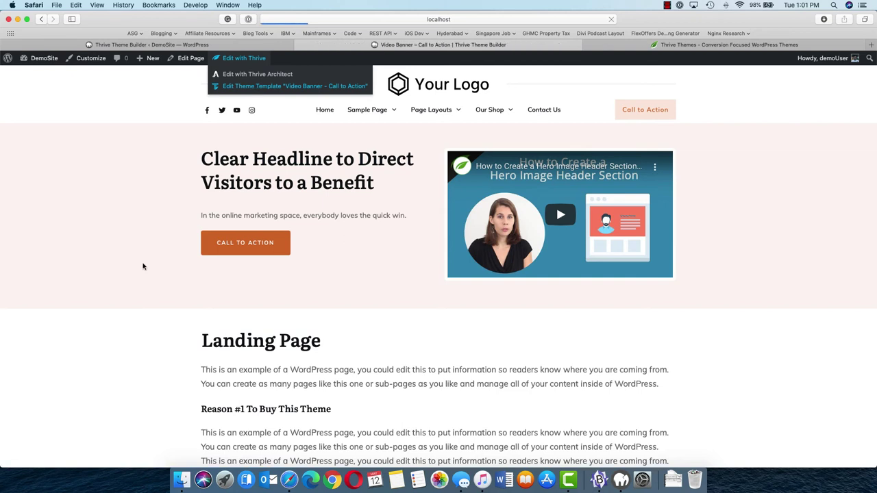
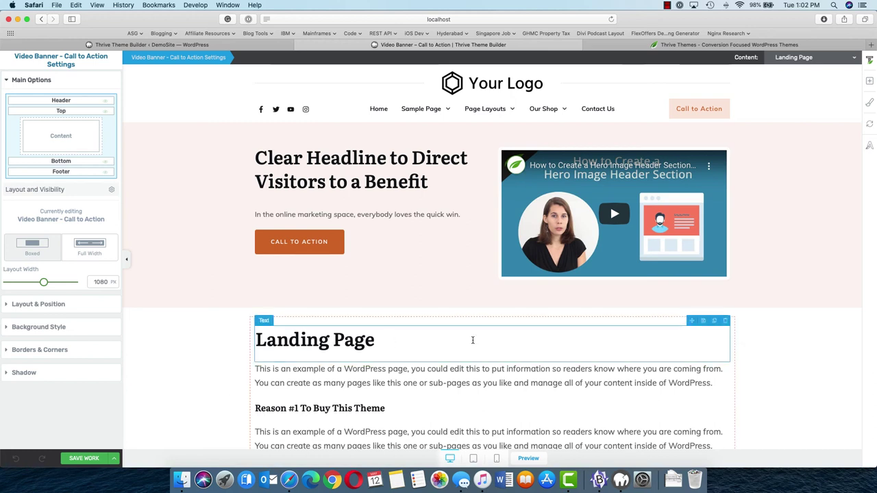
Examine the landing page template in the editor, from the video banner down through the page content sections
scroll(752, 358, down, 5)
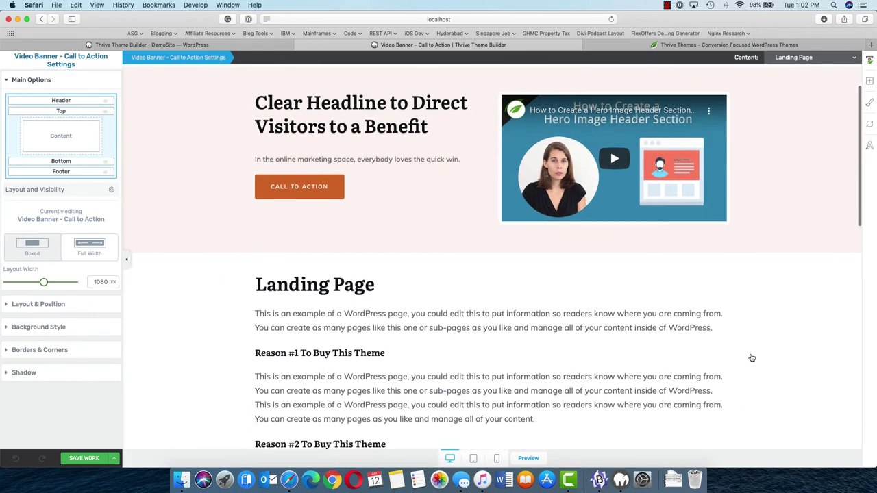
scroll(752, 359, down, 12)
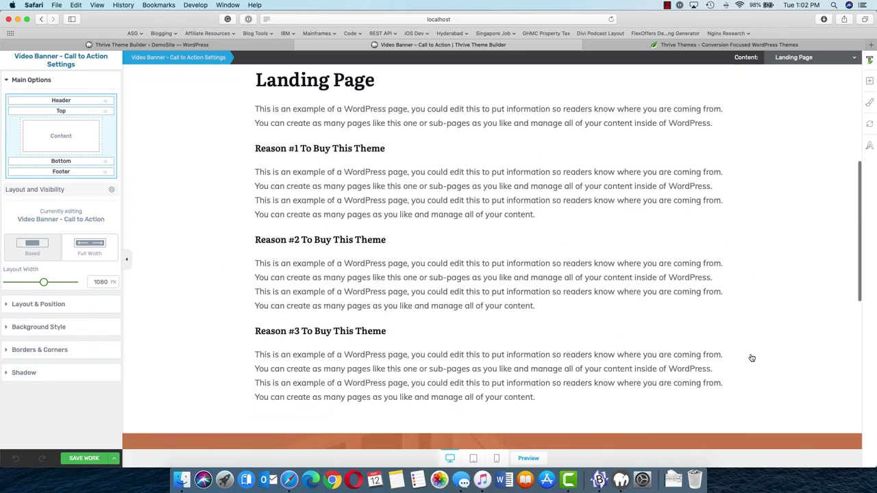
scroll(751, 358, up, 11)
scroll(751, 358, up, 5)
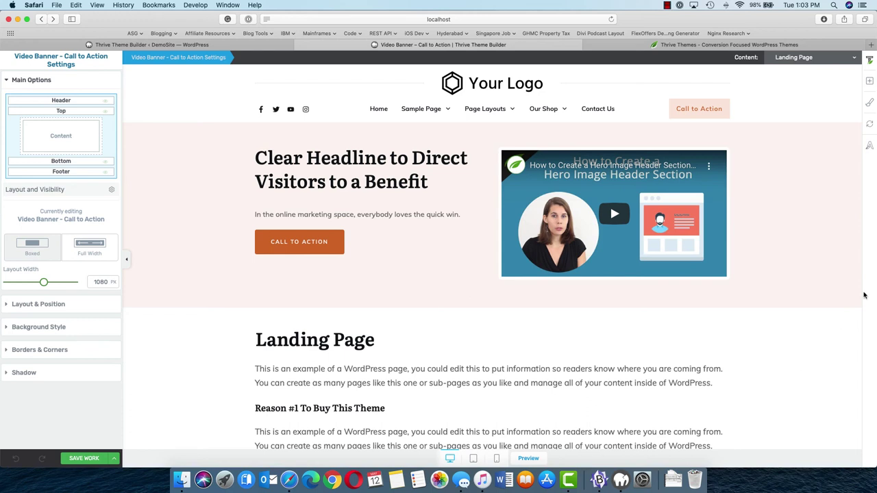
scroll(770, 377, down, 2)
scroll(770, 378, up, 2)
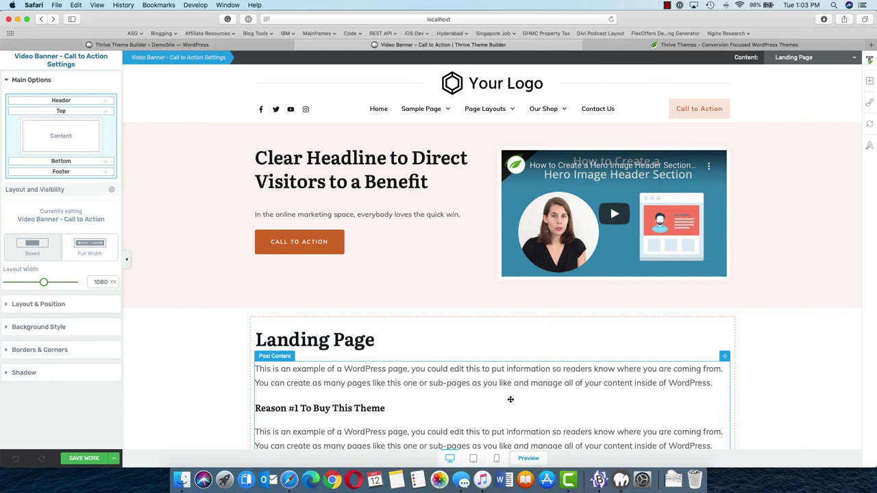
scroll(510, 399, down, 2)
scroll(525, 338, up, 2)
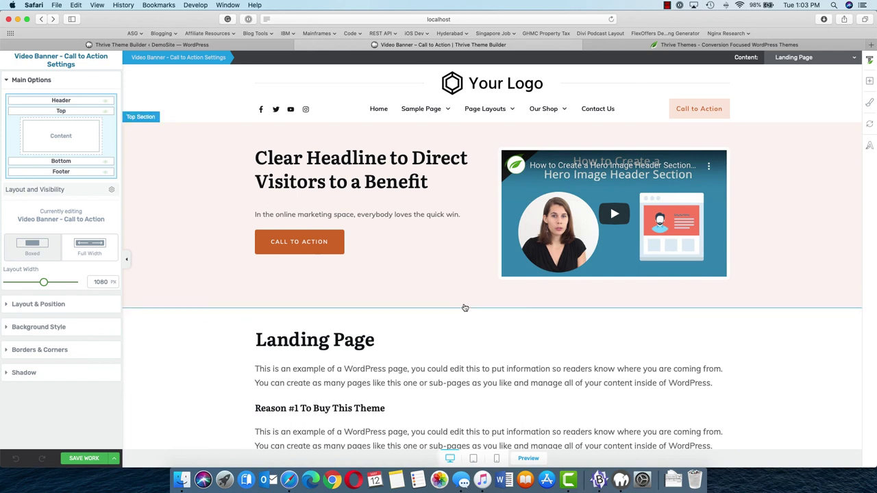
Add a Button element below the "Reason #3 To Buy This Theme" text, above the "Get in touch" section
click(869, 83)
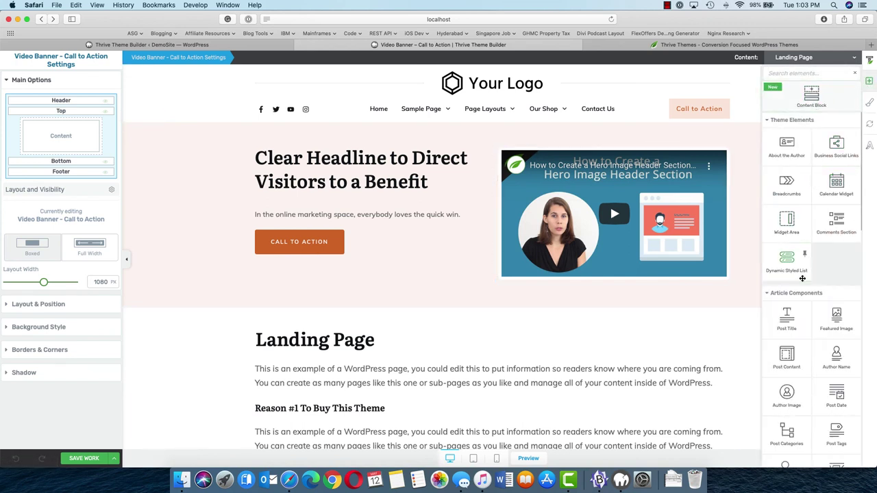
scroll(803, 269, down, 5)
scroll(806, 304, down, 2)
scroll(688, 294, down, 15)
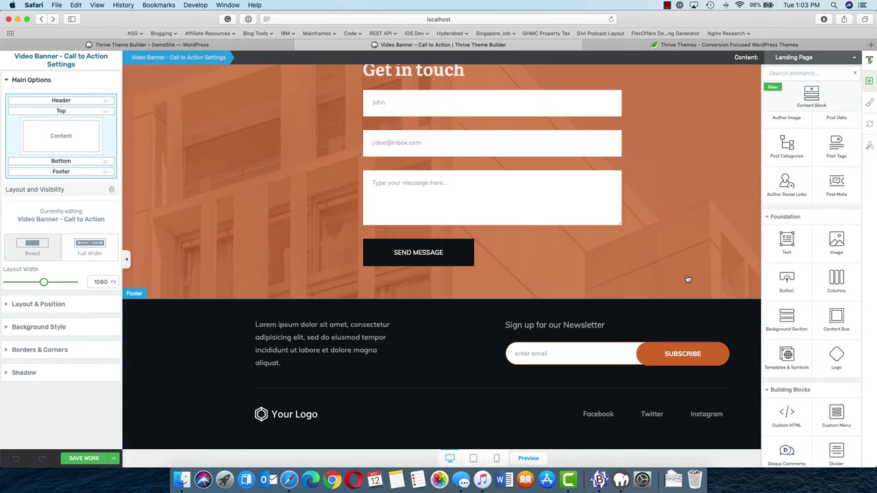
scroll(688, 294, up, 10)
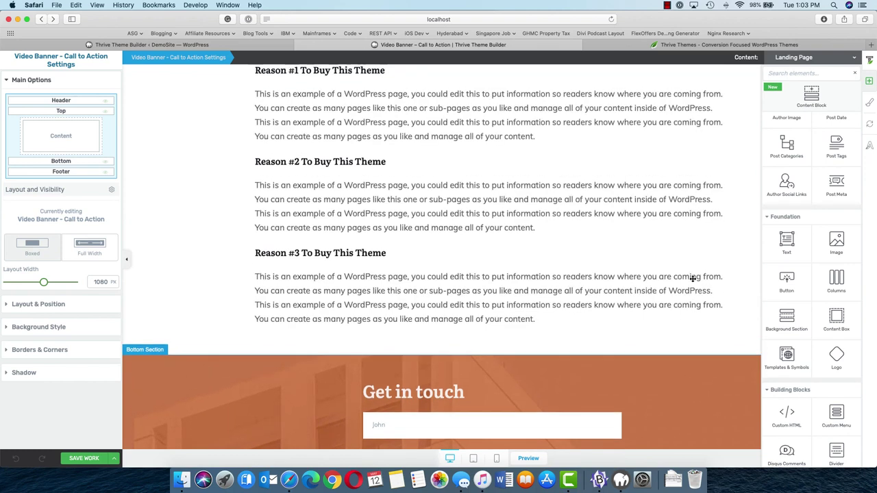
drag(790, 287, 489, 358)
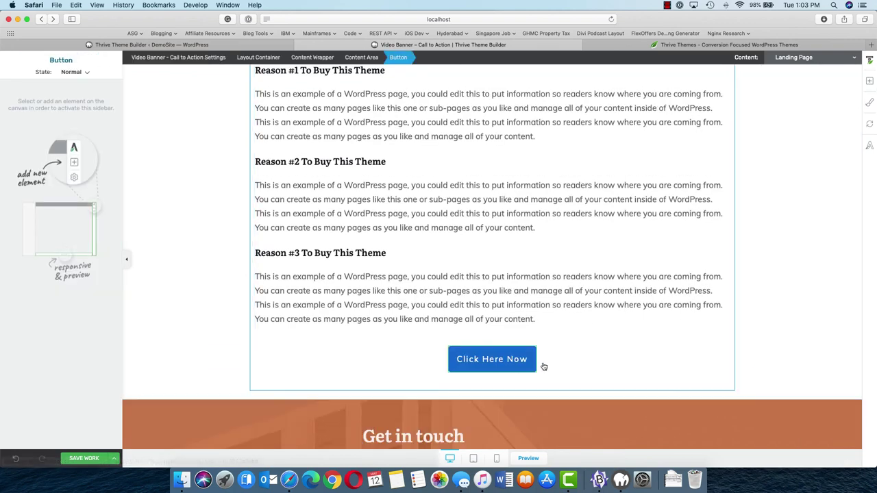
Recolour the "Click Here Now" button with the Main Accent theme colour and save the template
click(483, 366)
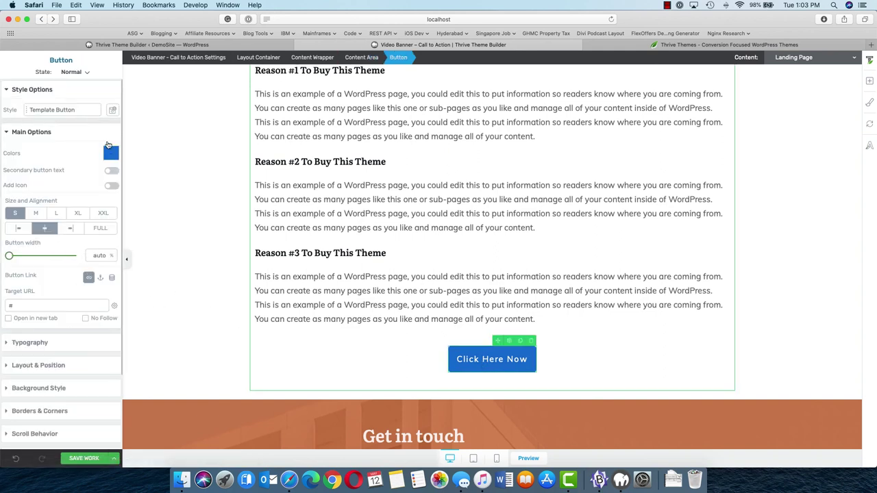
click(111, 155)
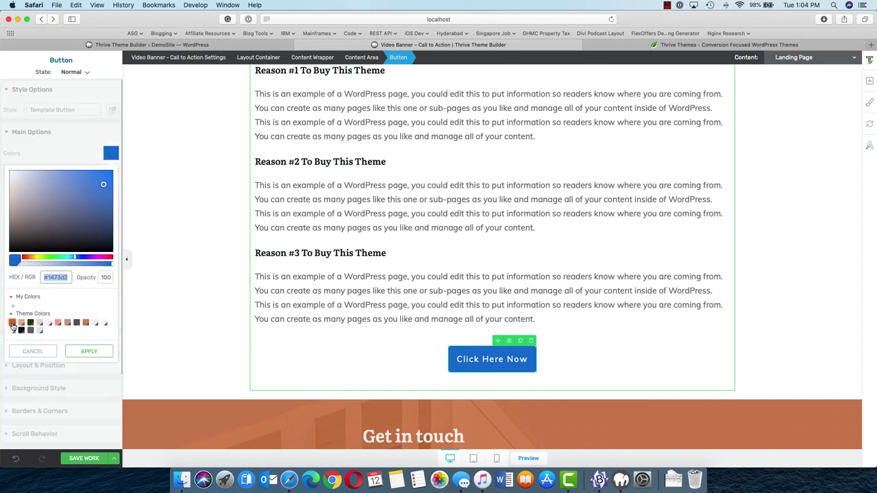
click(12, 325)
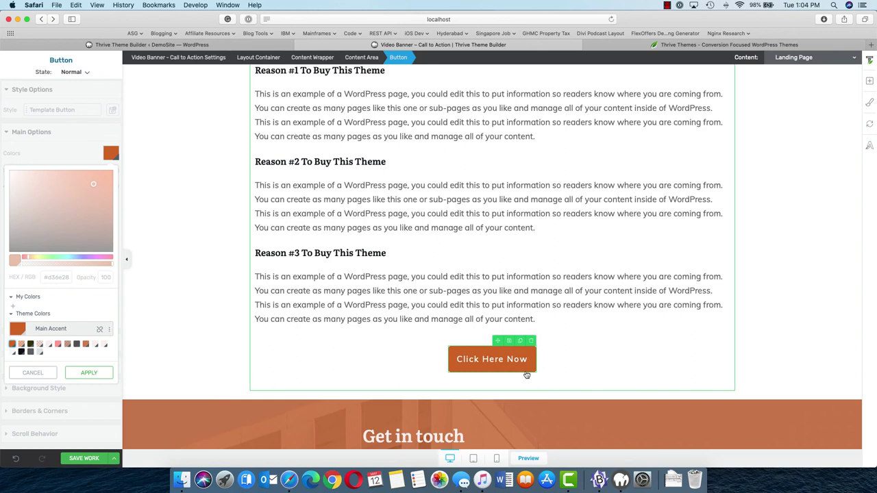
click(743, 332)
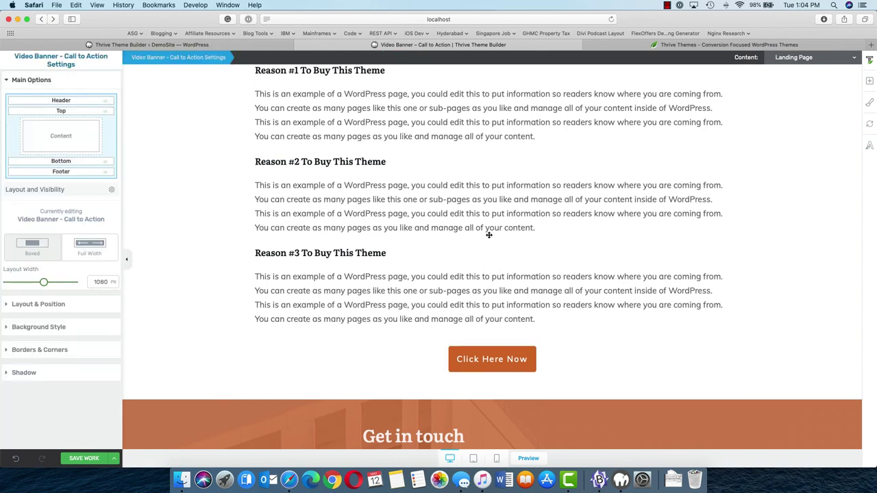
click(83, 458)
scroll(183, 262, up, 5)
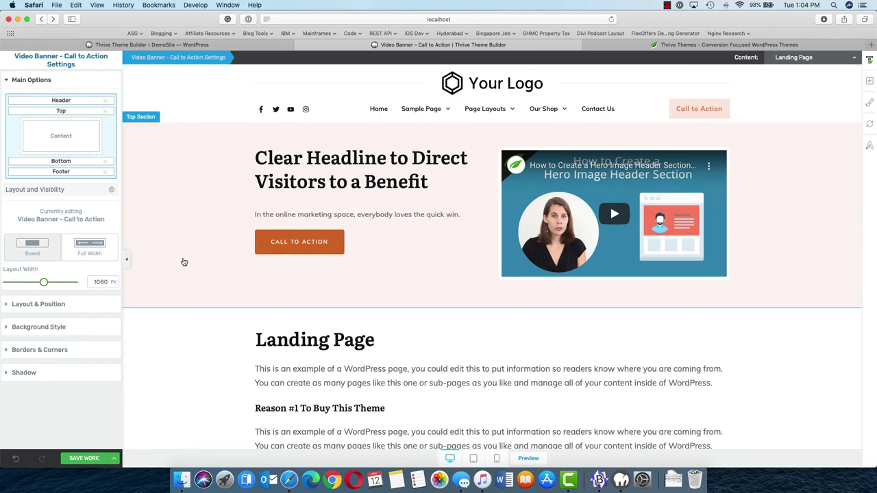